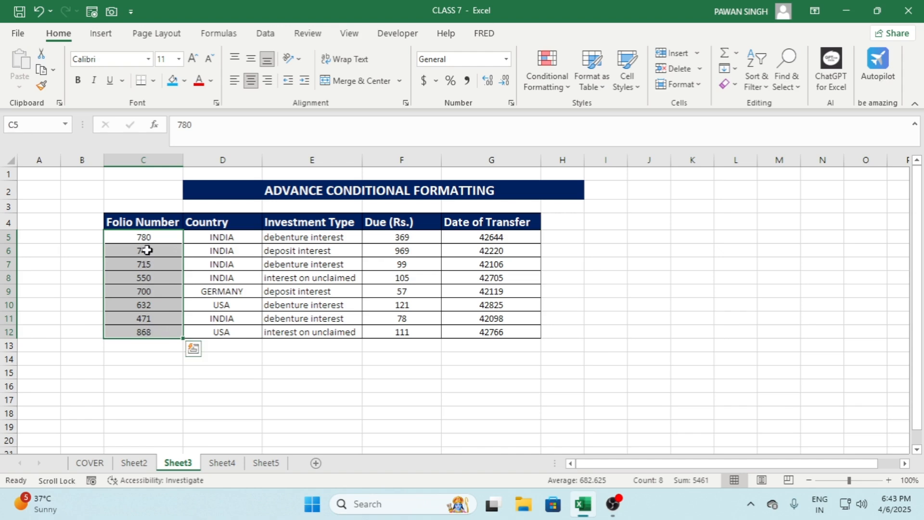
left_click(145, 238)
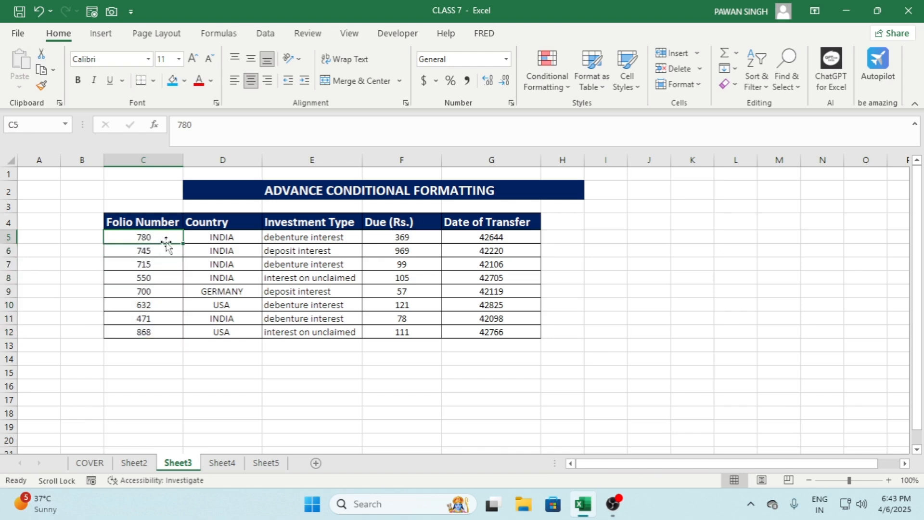
left_click_drag(165, 238, 524, 237)
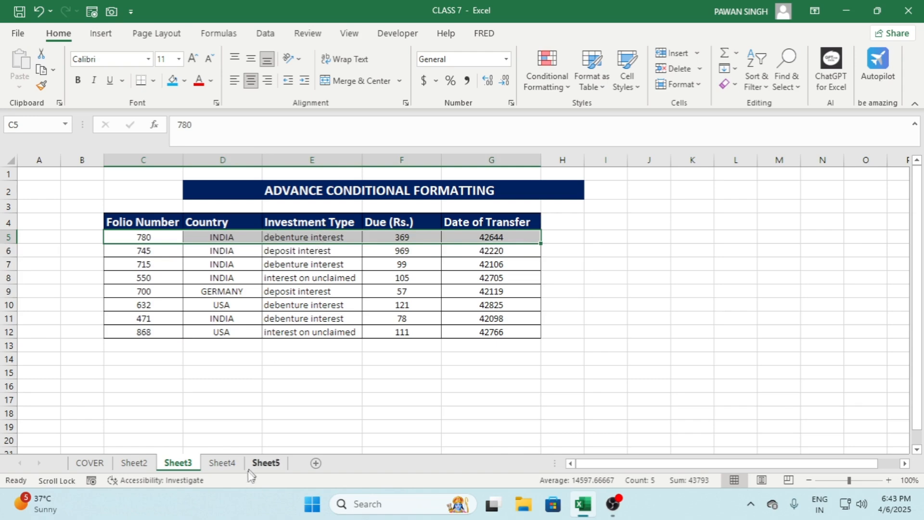
left_click(222, 464)
left_click(185, 464)
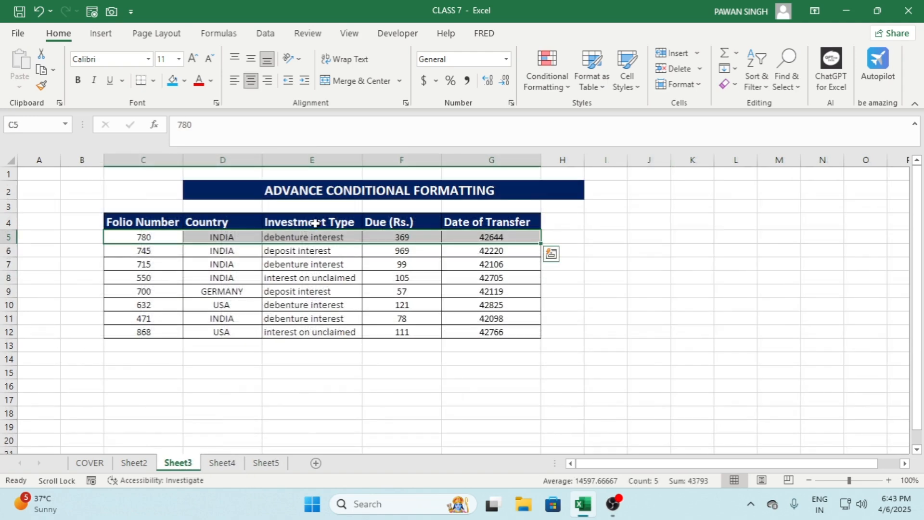
left_click_drag(315, 223, 307, 328)
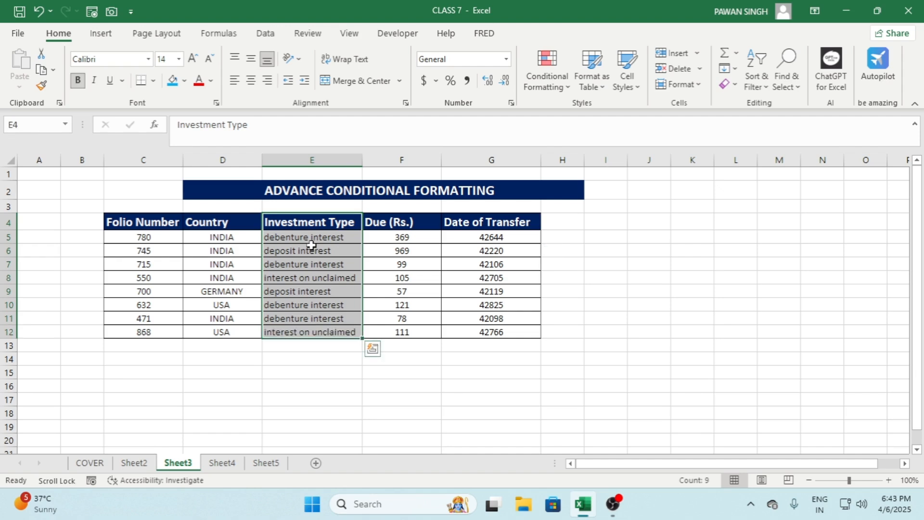
left_click(338, 253)
left_click(317, 226)
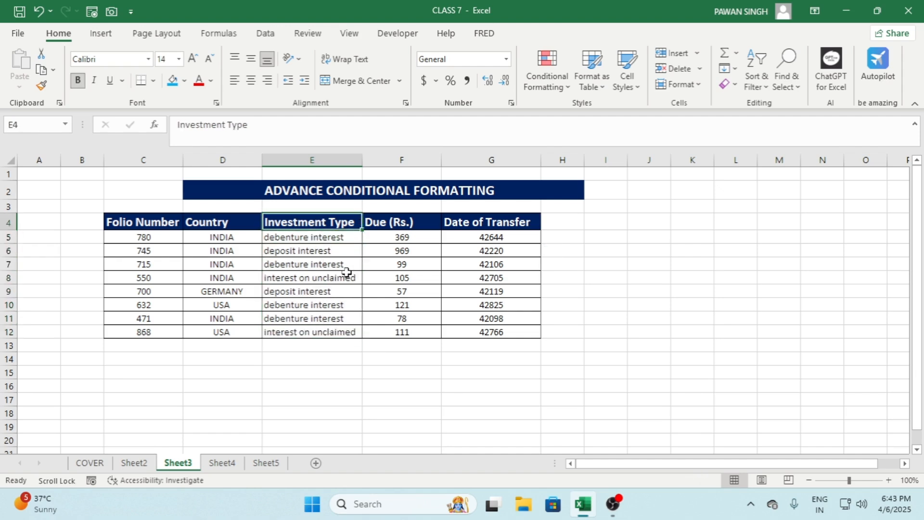
- Copy the Folio Number header from C4 to I4 and auto-fit column I to its contents
scroll(323, 277, "up", 1, "ctrl")
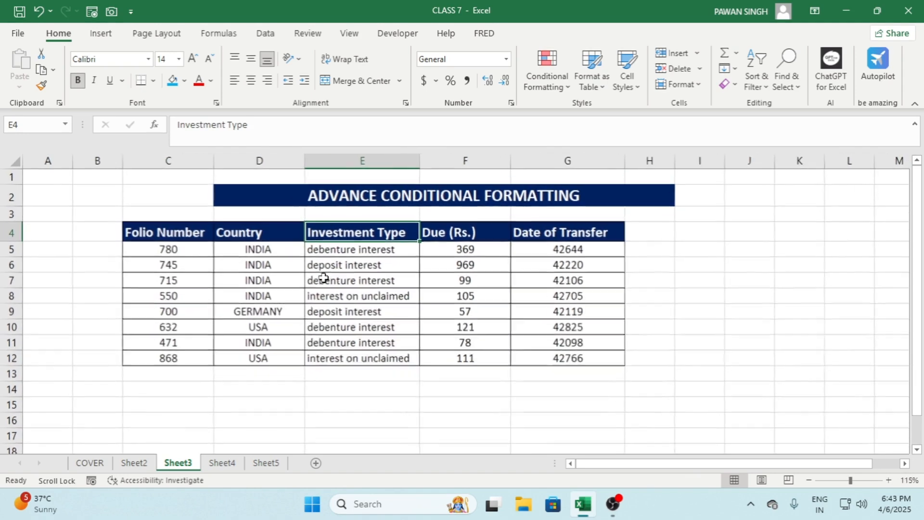
left_click(709, 246)
left_click_drag(587, 469, 626, 469)
left_click(707, 228)
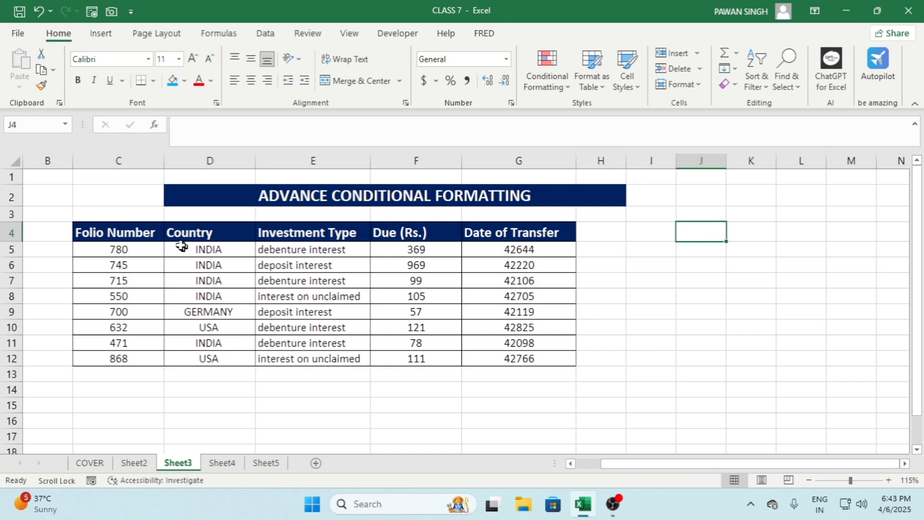
left_click(127, 231)
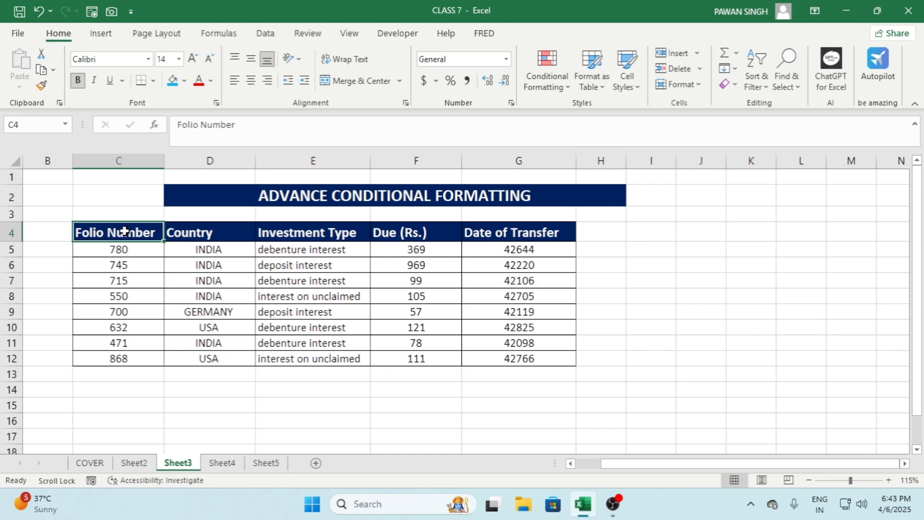
left_click(664, 233)
left_click(123, 230)
key("ctrl+c")
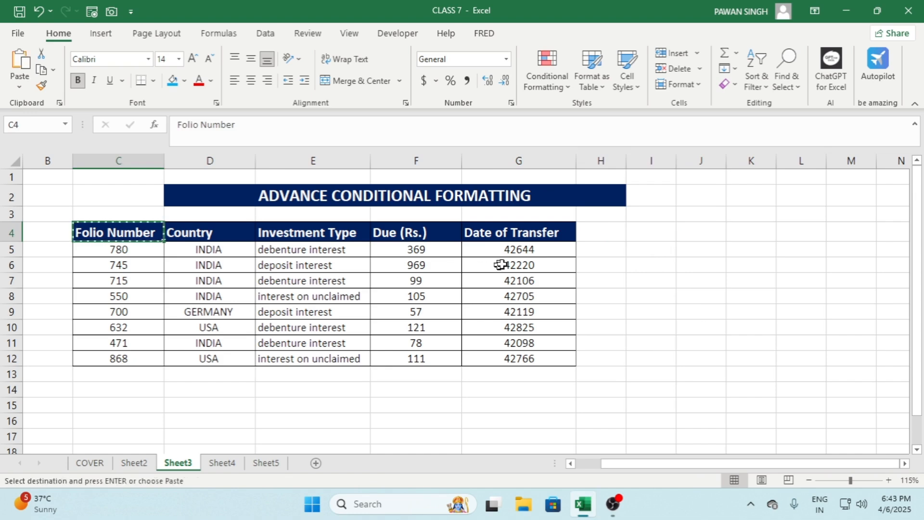
left_click(656, 231)
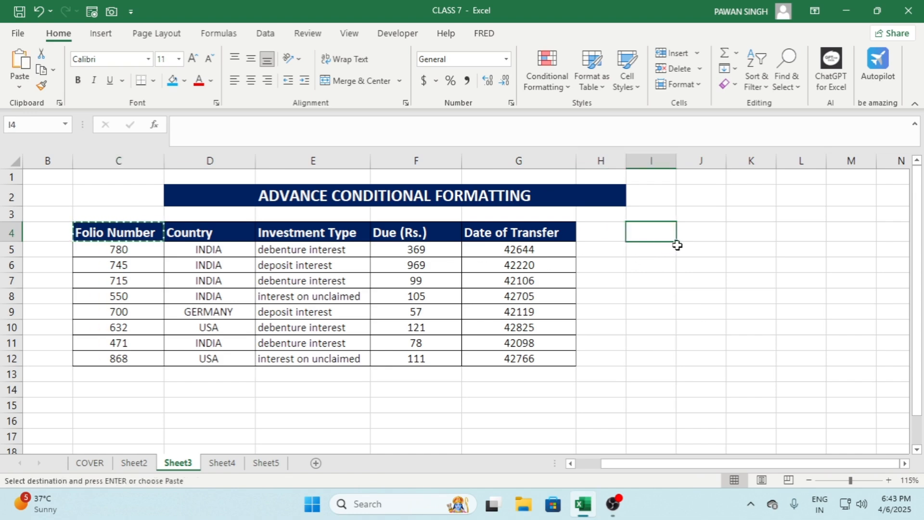
key("ctrl+v")
double_click(675, 161)
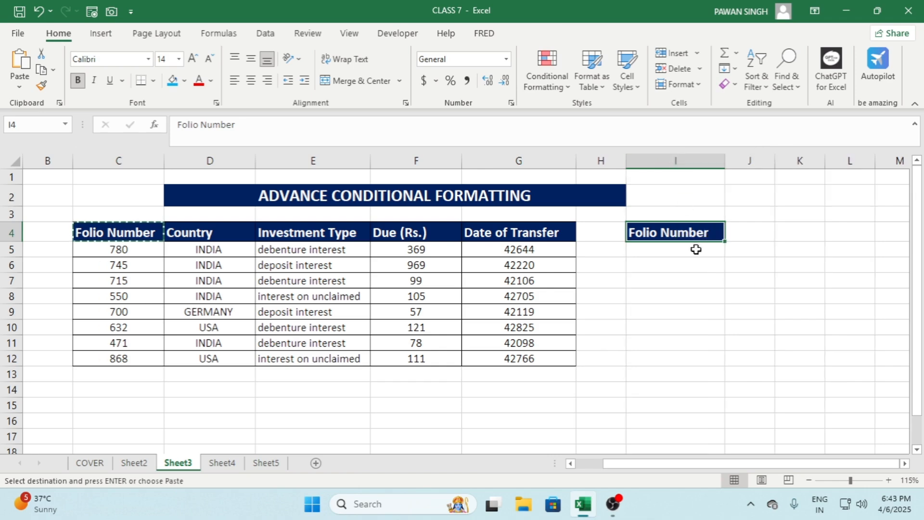
- Apply all borders to cell I5 below the copied Folio Number header
left_click(692, 247)
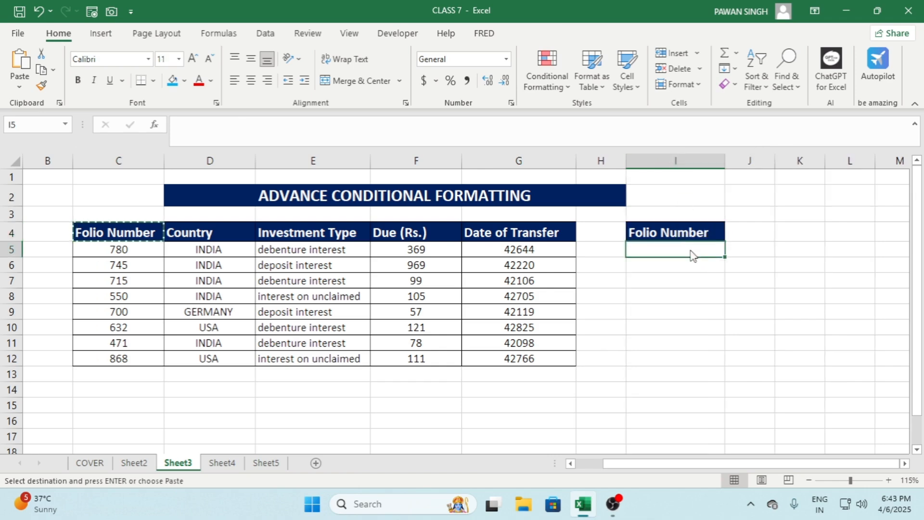
key("alt+h")
key("b")
key("a")
scroll(690, 249, "down", 1)
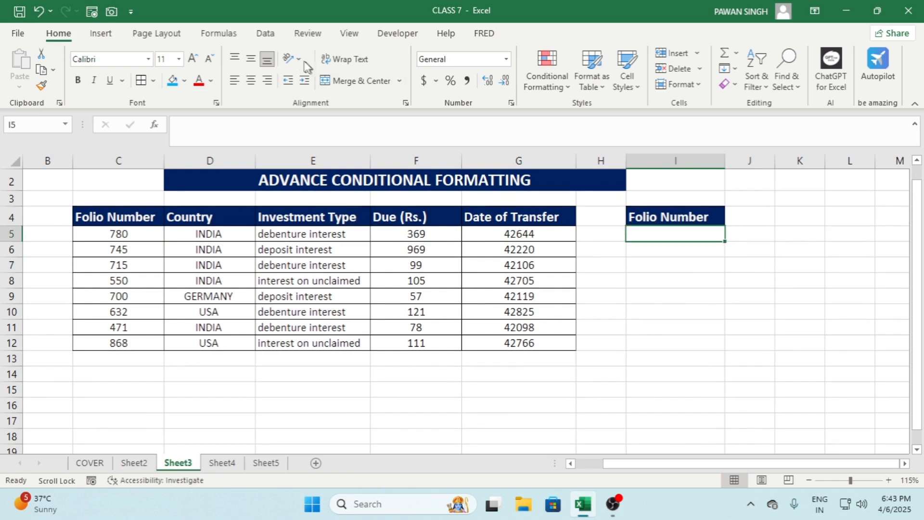
- Add List data validation to cell I5 with the source =$C$5:$C$12, and check its dropdown entries
left_click(265, 33)
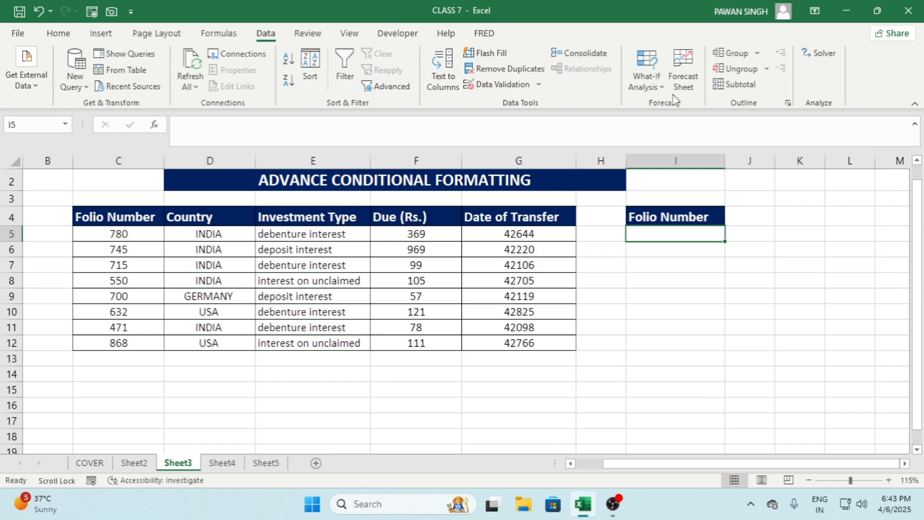
left_click(538, 84)
left_click(532, 100)
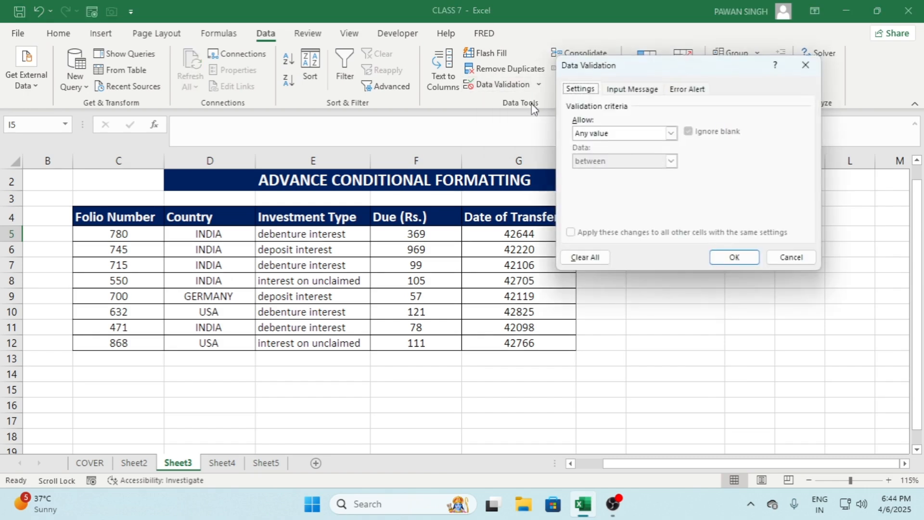
left_click(671, 134)
left_click(595, 173)
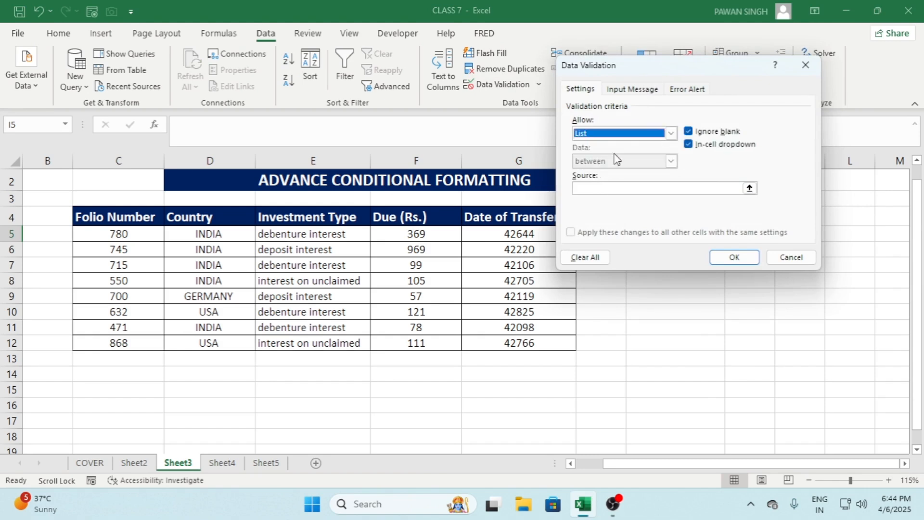
left_click(592, 189)
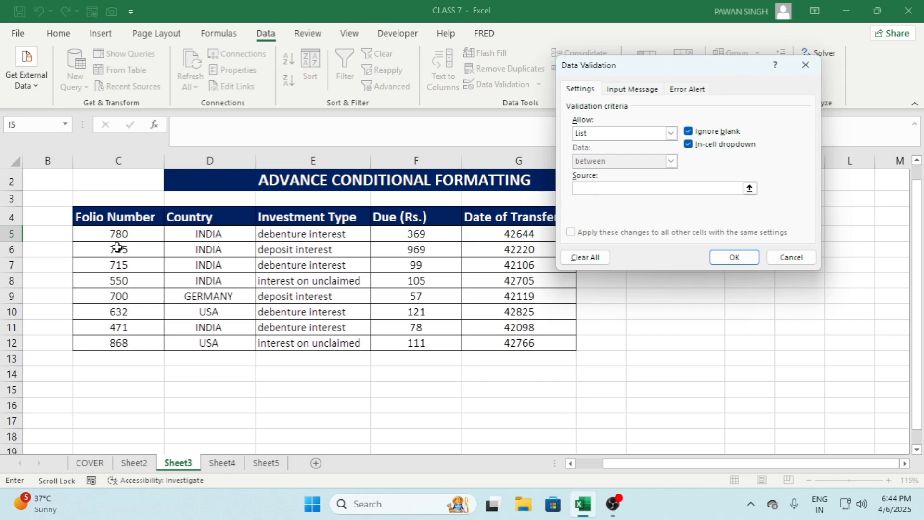
left_click_drag(123, 234, 128, 343)
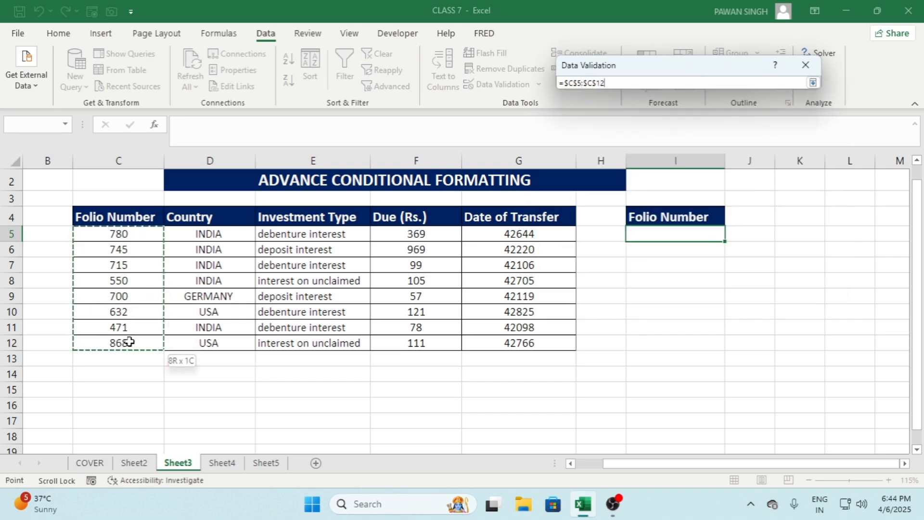
left_click(728, 256)
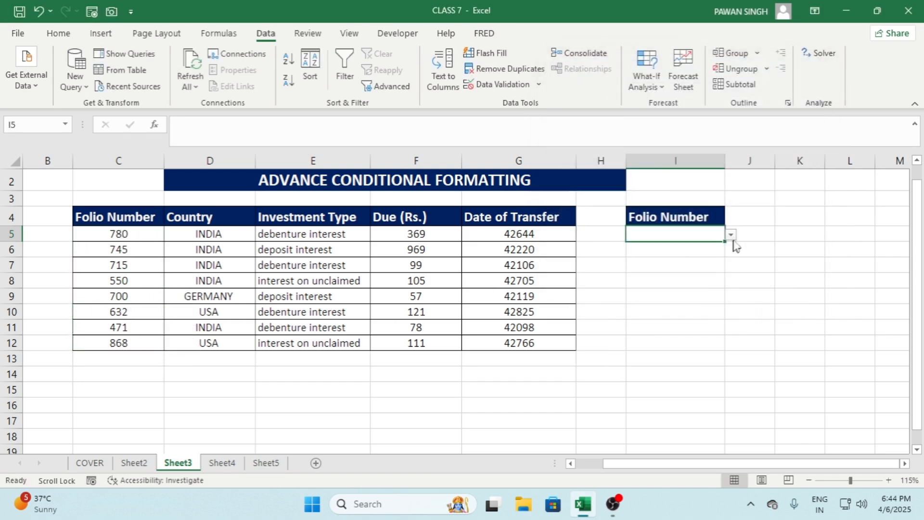
left_click(731, 235)
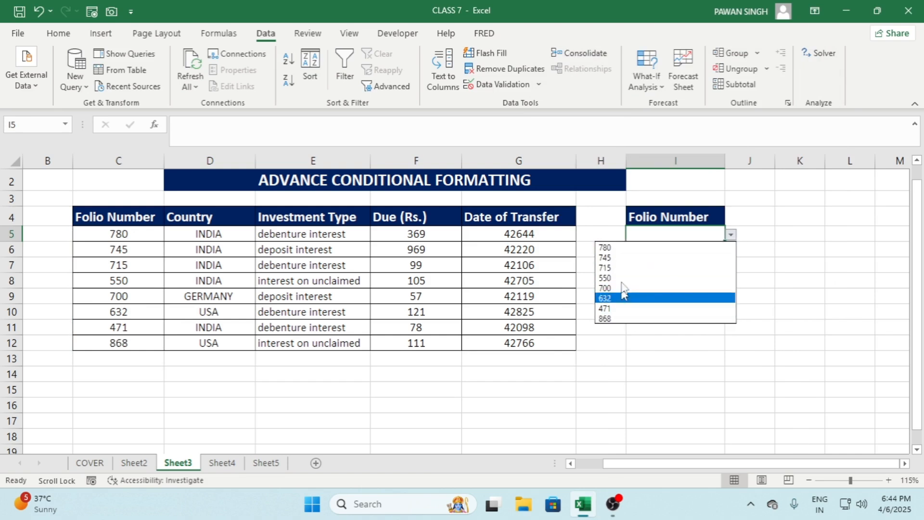
left_click(771, 217)
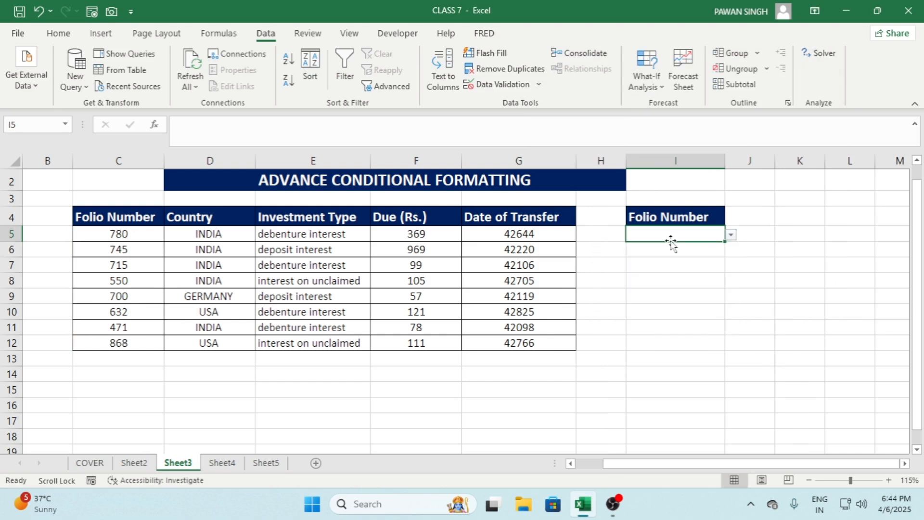
left_click(127, 235)
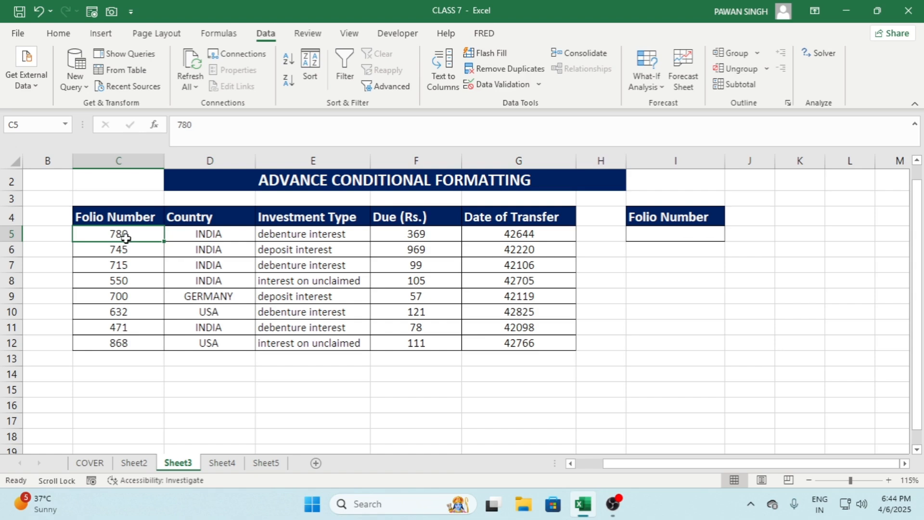
left_click_drag(117, 235, 524, 235)
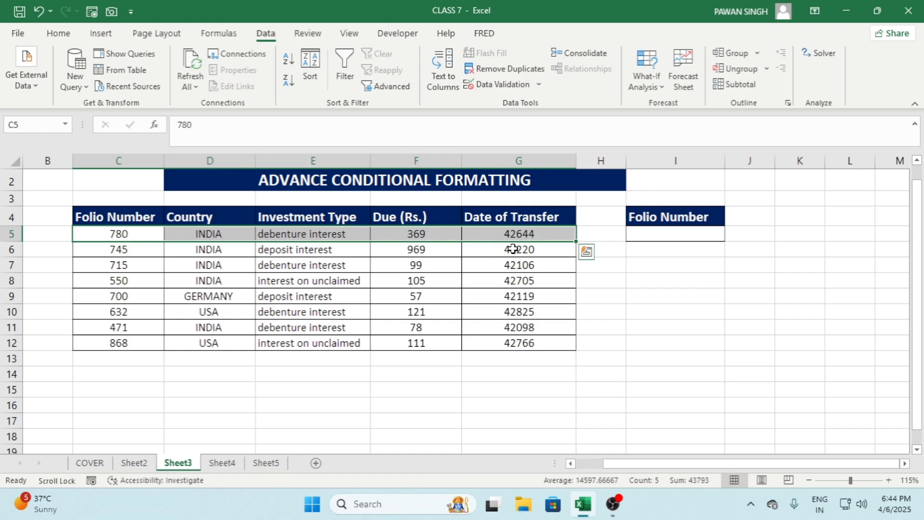
left_click(668, 233)
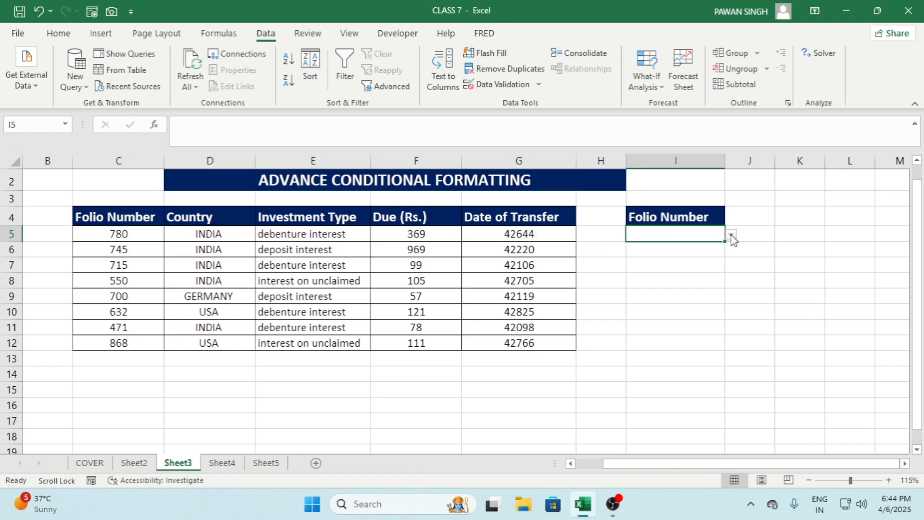
left_click(321, 250)
- Start a new conditional formatting rule for C5:G12 that uses a formula to determine which cells to format
left_click(120, 238)
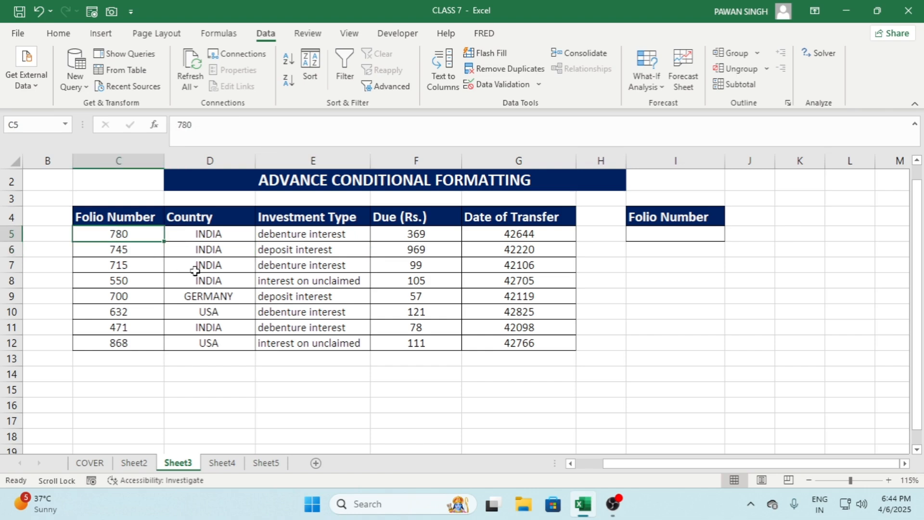
key("ctrl+shift+Right")
key("ctrl+shift+Down")
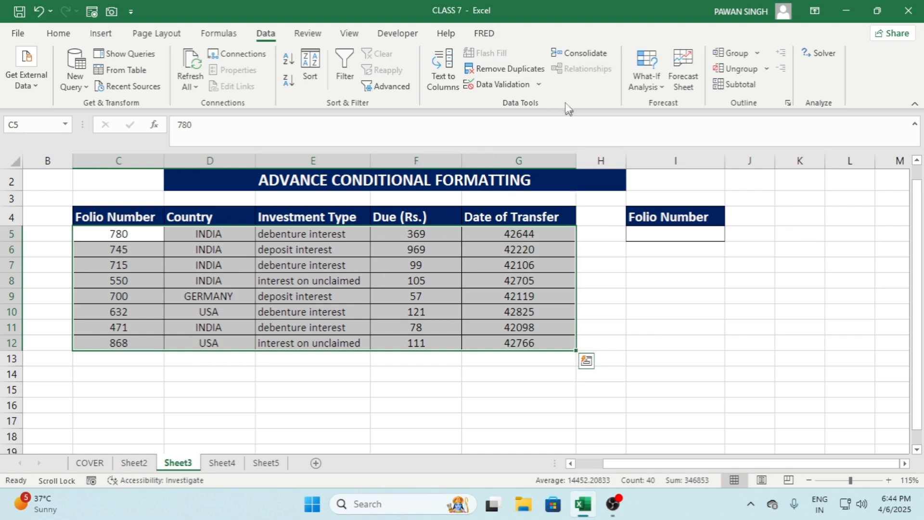
left_click(58, 33)
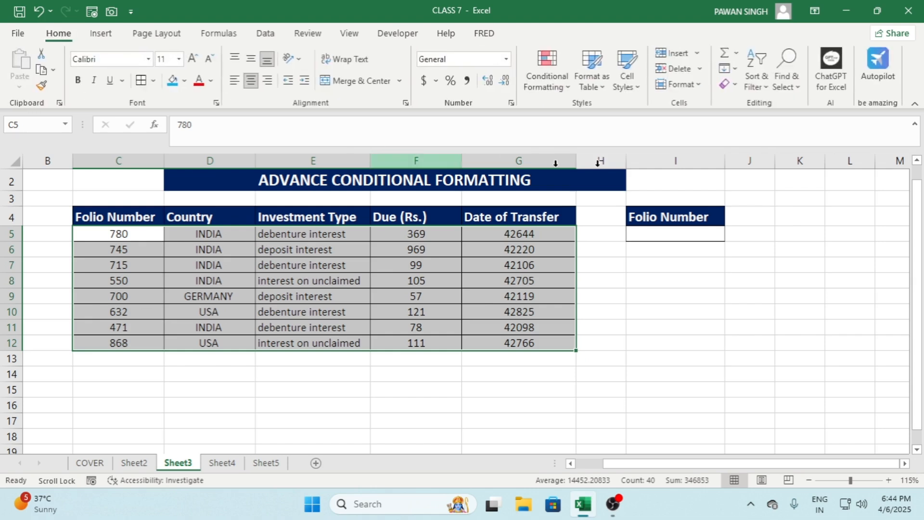
left_click(566, 84)
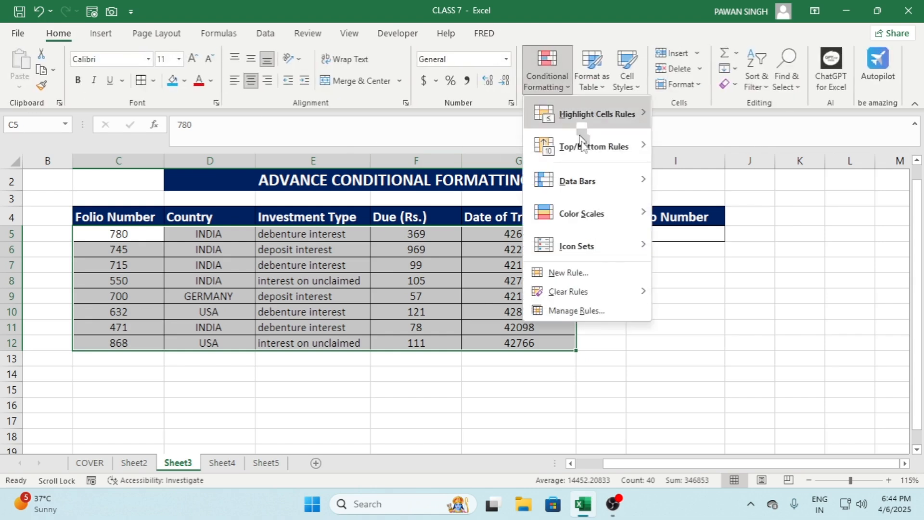
left_click(582, 278)
left_click_drag(628, 70, 618, 55)
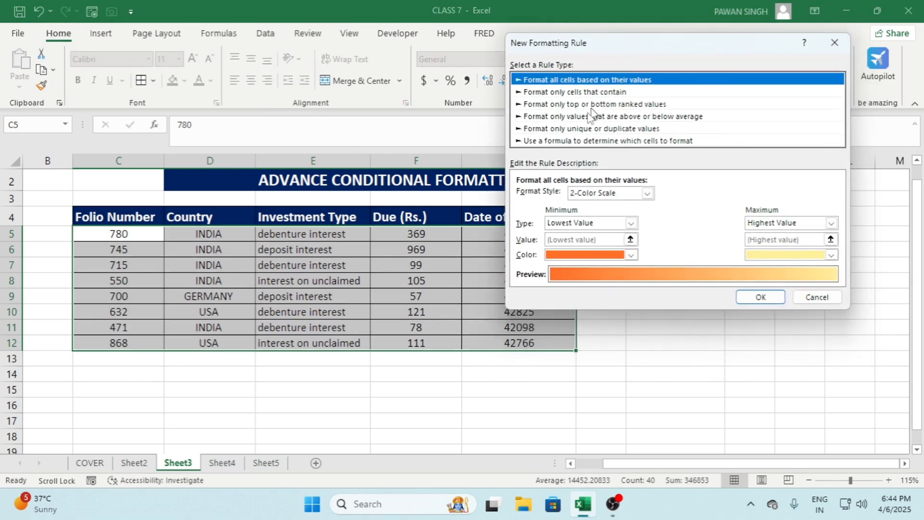
left_click(556, 141)
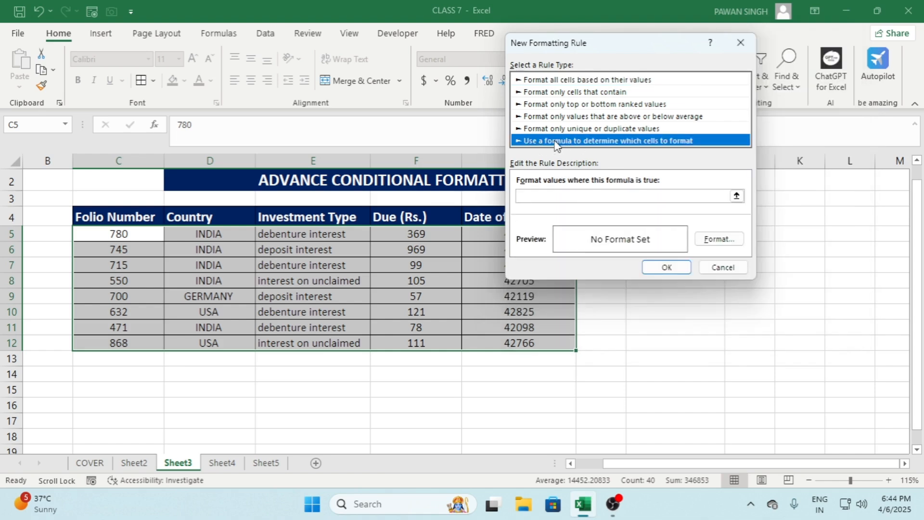
- Enter =$C5=$I$5 as the rule's formula, locking only the column of the first reference
left_click(551, 195)
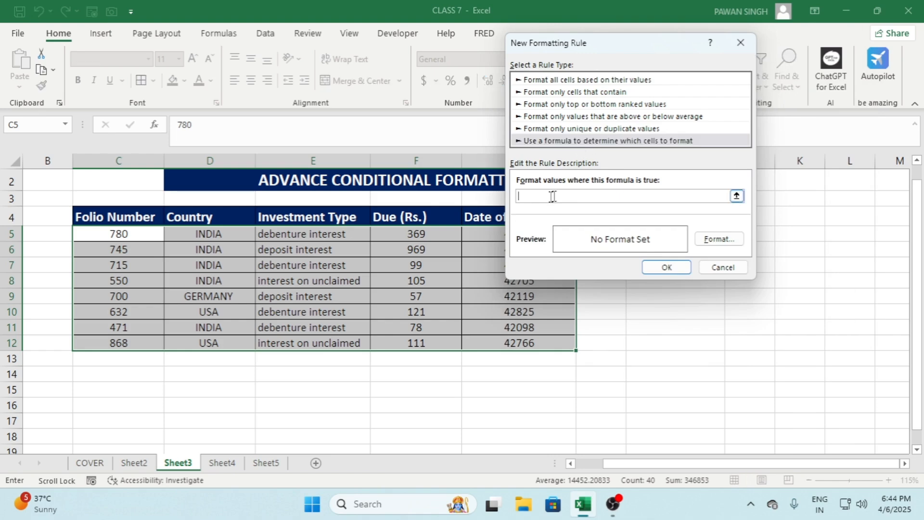
left_click_drag(606, 50, 450, 99)
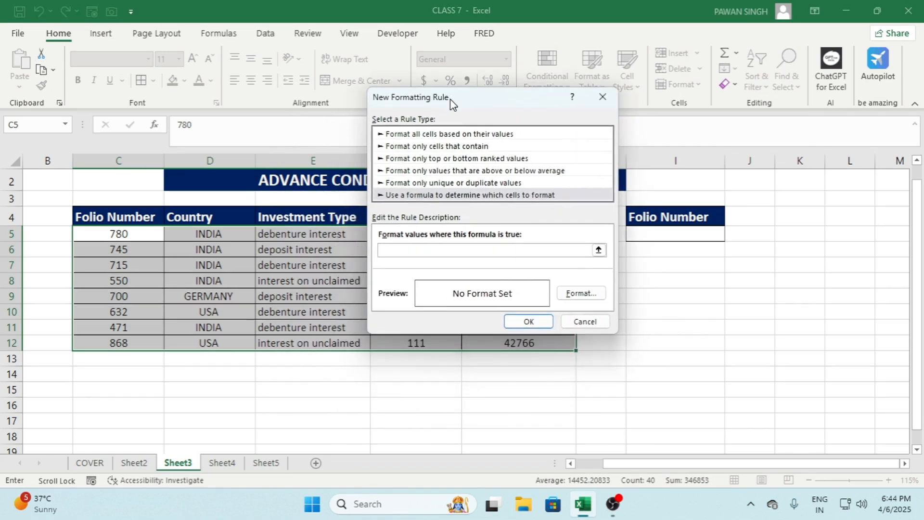
left_click(128, 235)
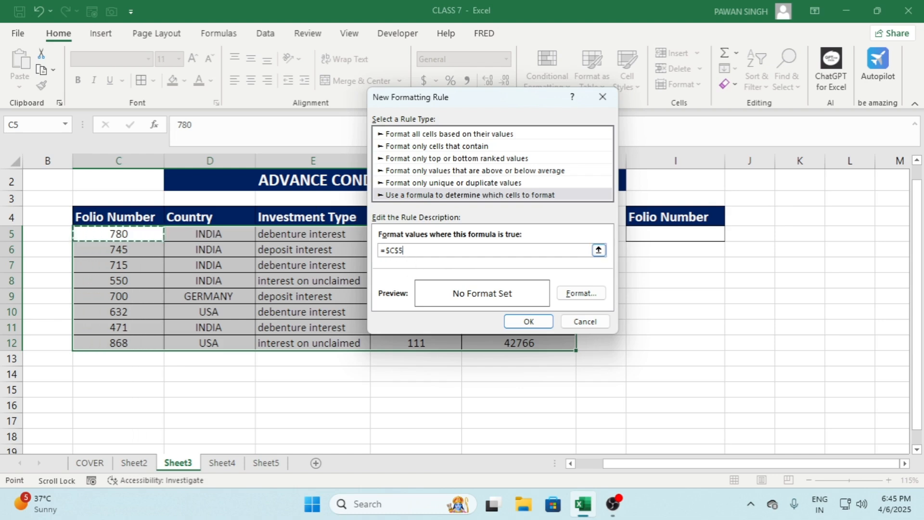
left_click(399, 251)
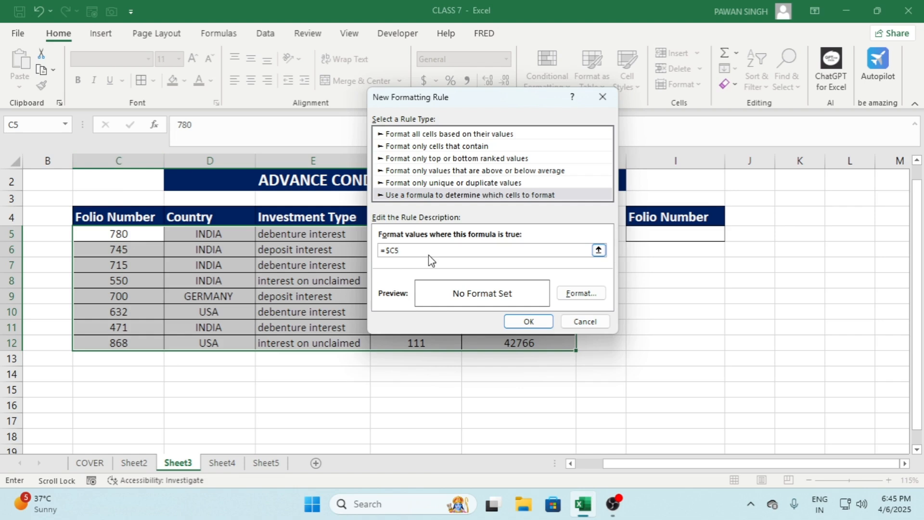
type("=")
left_click(677, 233)
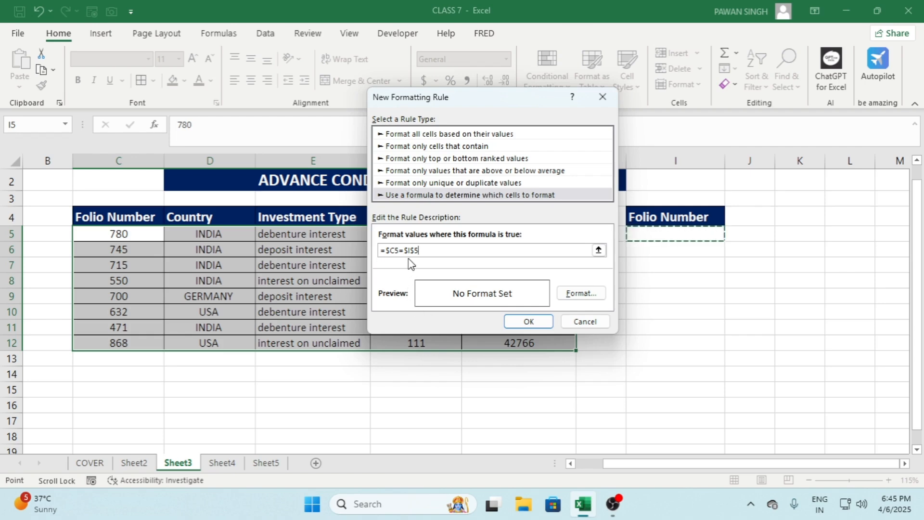
- Give the folio number rule a light green fill and apply it to the table
left_click(575, 296)
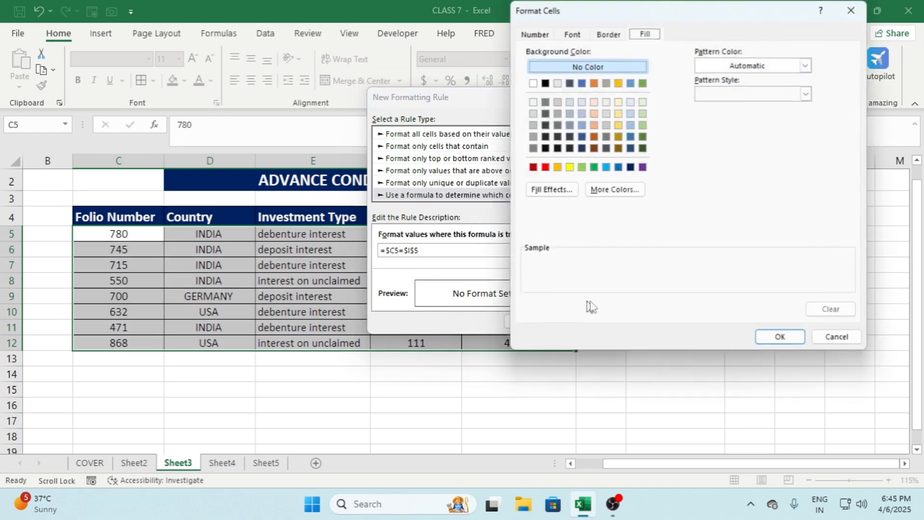
left_click(643, 125)
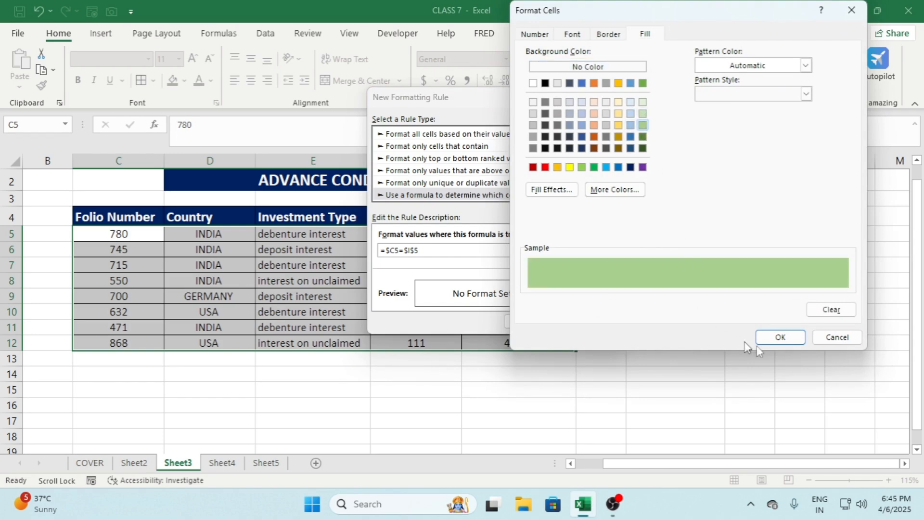
left_click(780, 337)
left_click(529, 321)
- Test the row highlighting by choosing folio number 745 and then 550 from the dropdown in I5
left_click(689, 236)
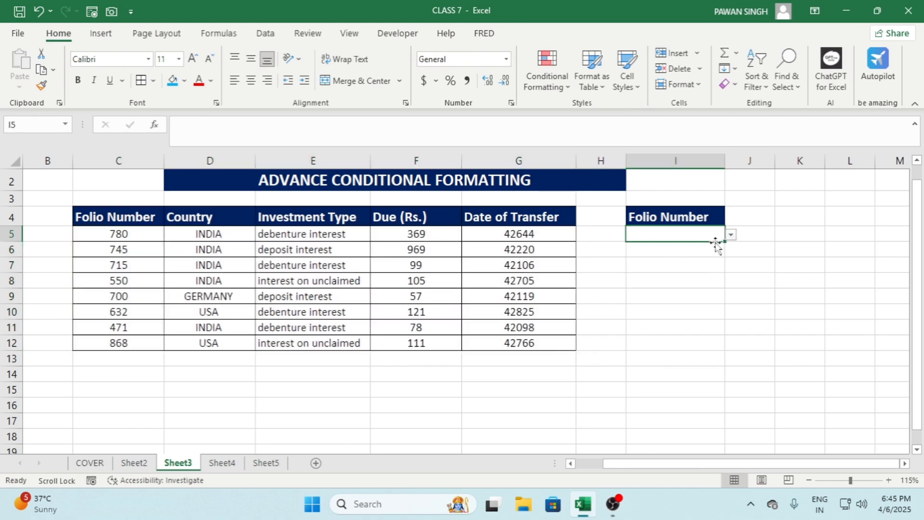
left_click(730, 234)
left_click(678, 259)
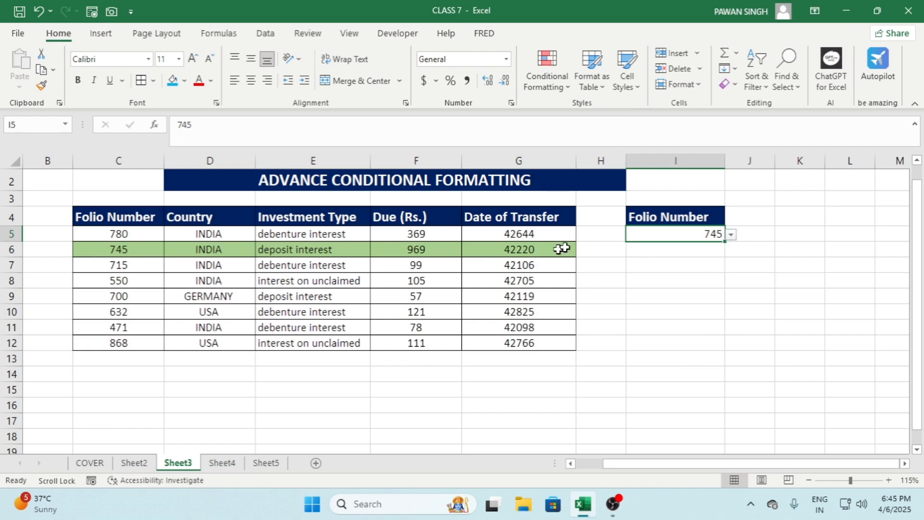
left_click(730, 235)
left_click(636, 279)
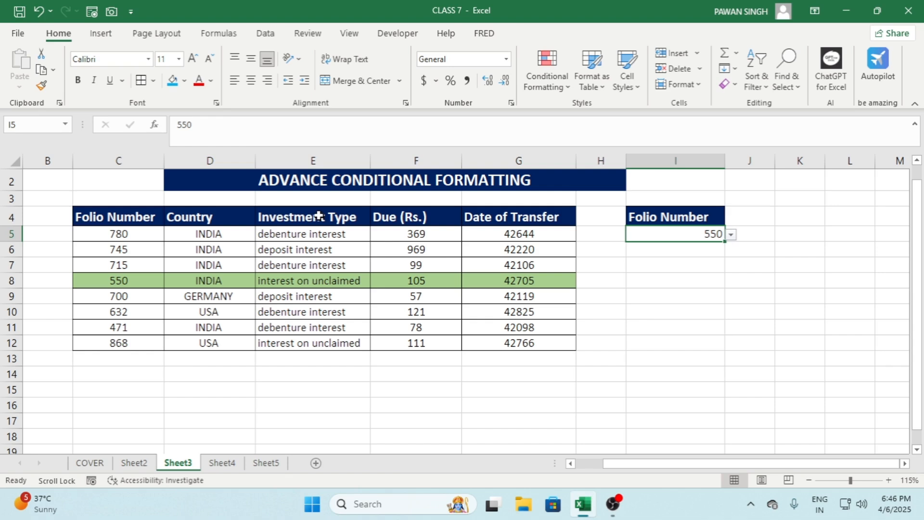
left_click_drag(319, 216, 326, 343)
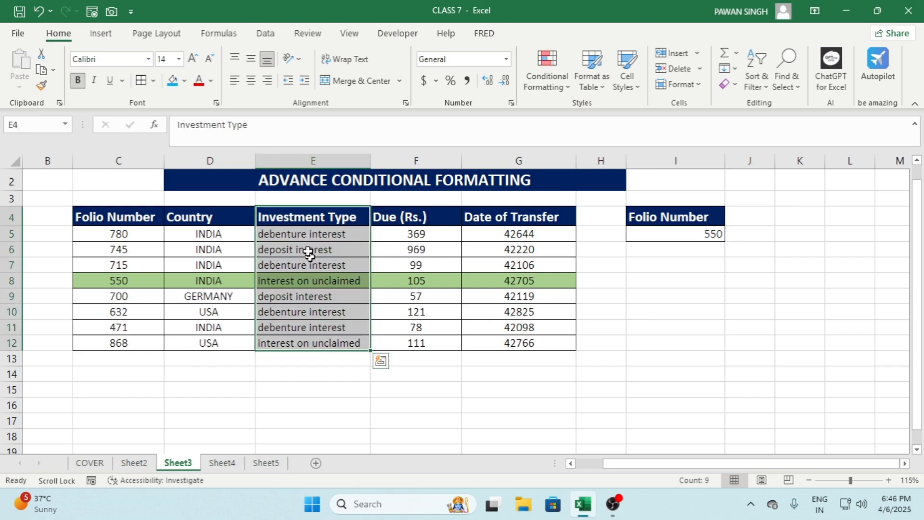
left_click(288, 216)
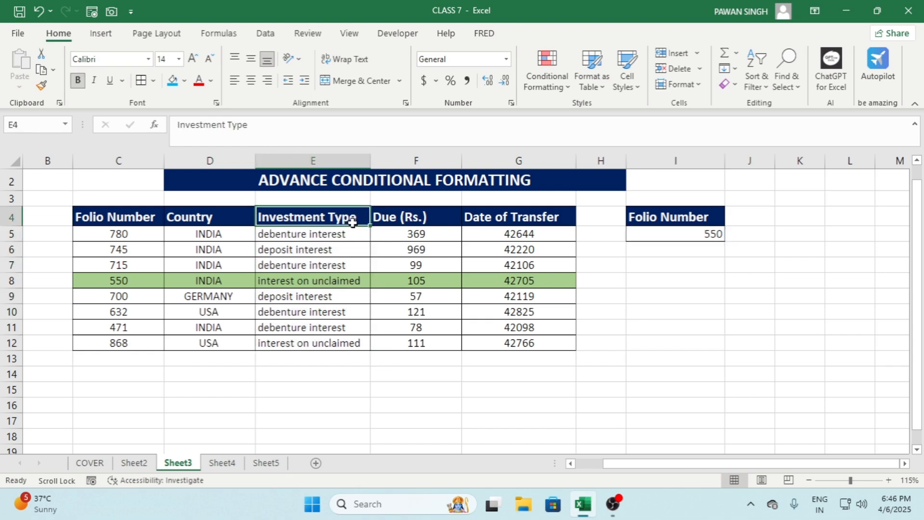
left_click_drag(303, 212, 305, 345)
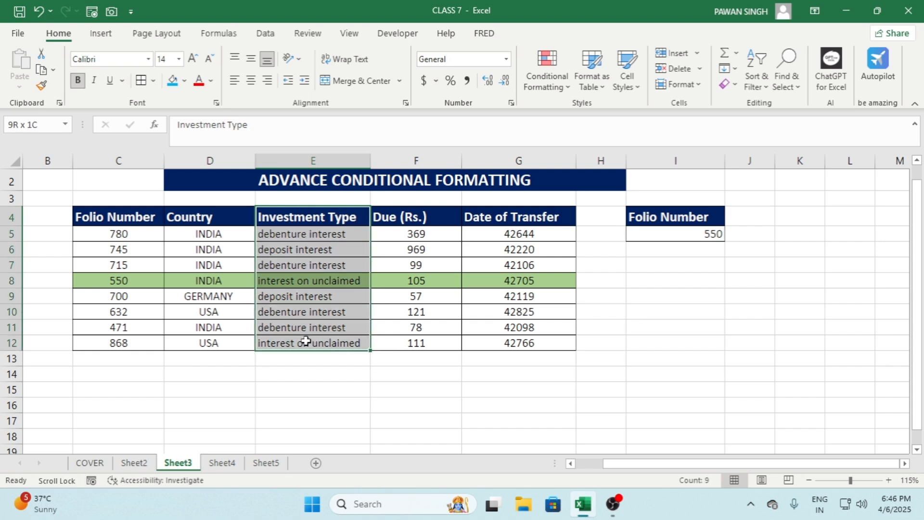
left_click(206, 221)
left_click_drag(206, 227, 212, 337)
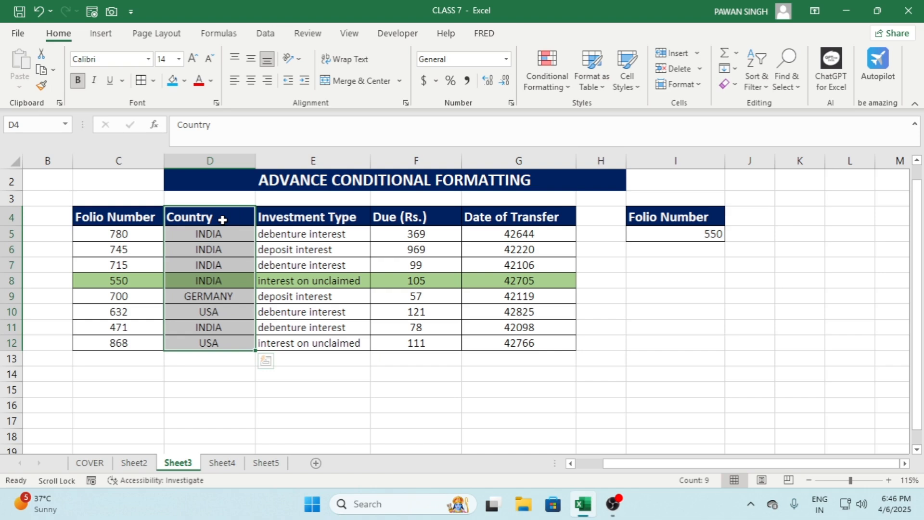
- Enter the label HEADINGS in cell I9
left_click(670, 294)
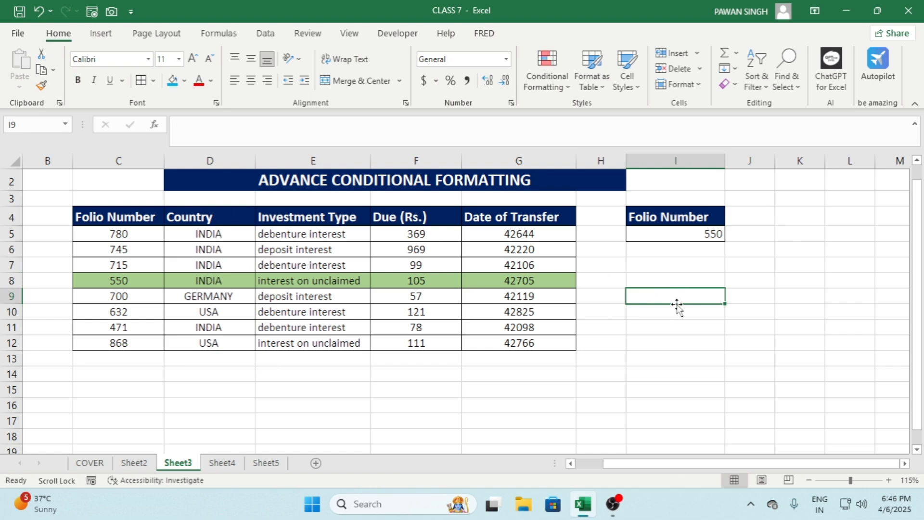
type("HEADINGS")
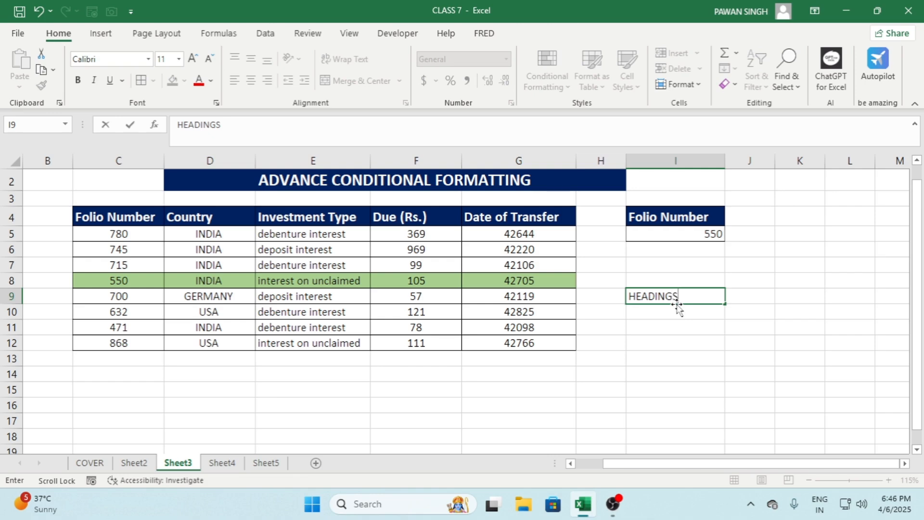
scroll(677, 307, "down", 1)
key("Return")
left_click(685, 242)
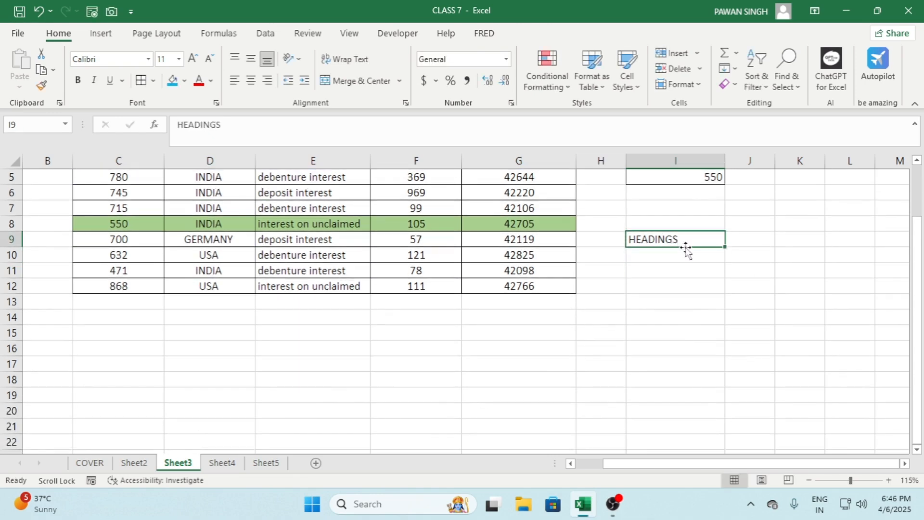
scroll(682, 260, "up", 1)
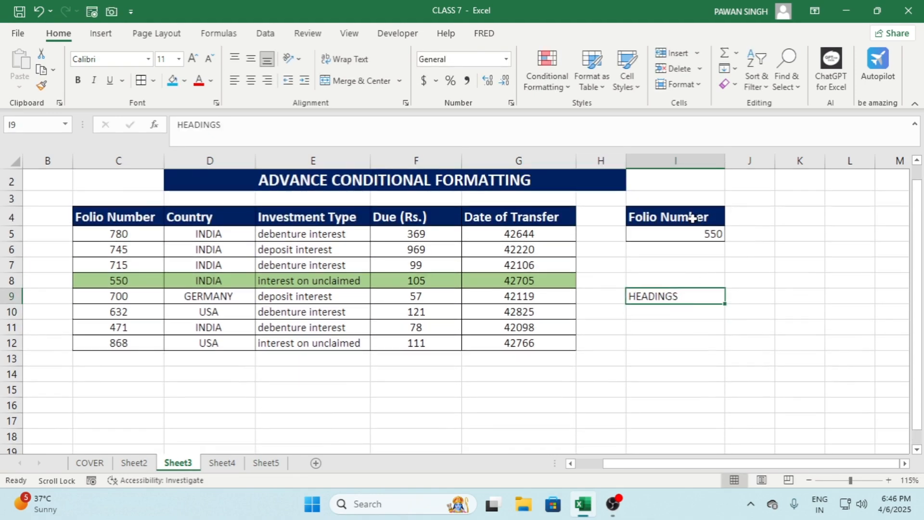
- Copy the header formatting of the Folio Number cell I4 onto I9 with Format Painter
left_click(709, 217)
left_click(41, 85)
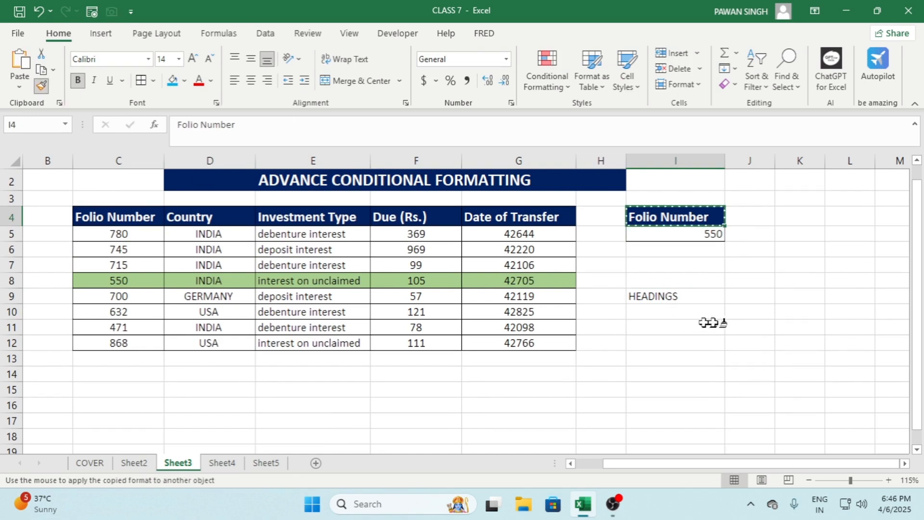
left_click(674, 295)
- Add List data validation to I10 using the table headings C4:G4 as the source, and check its dropdown entries
left_click(698, 314)
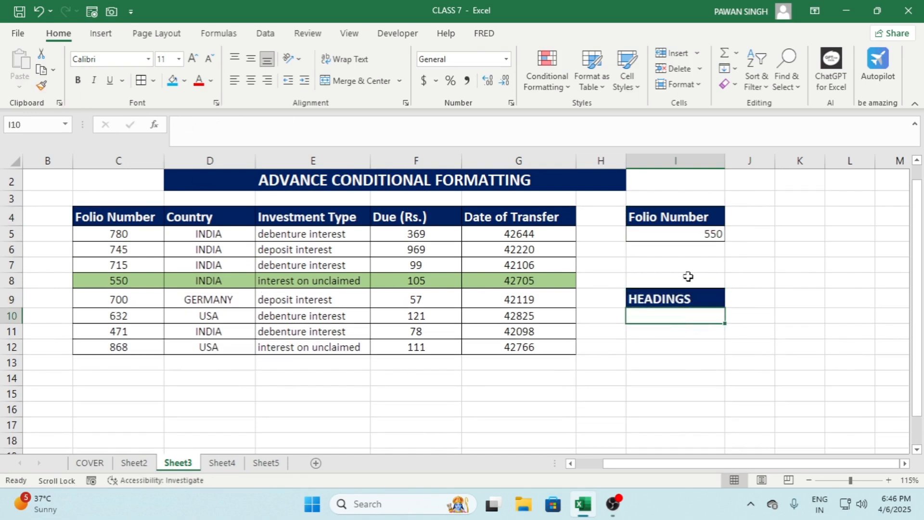
key("alt")
left_click(264, 38)
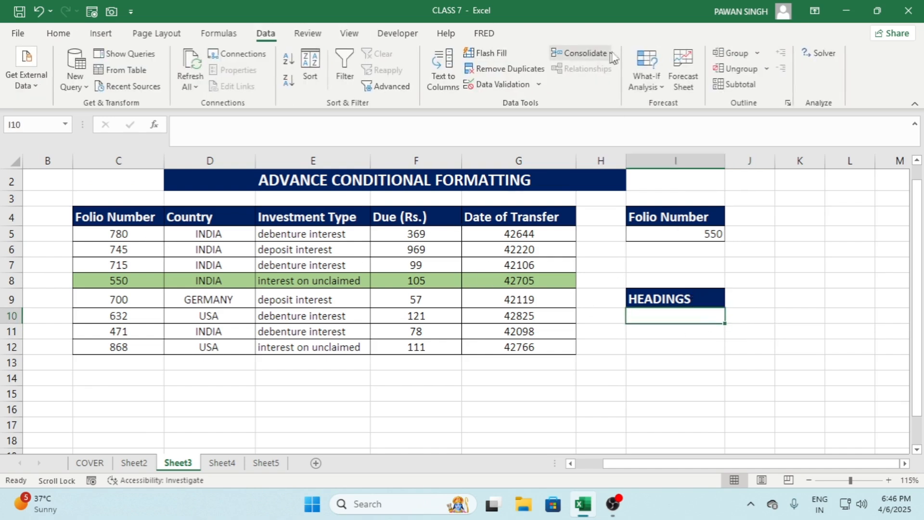
left_click(541, 85)
left_click(529, 100)
left_click(475, 158)
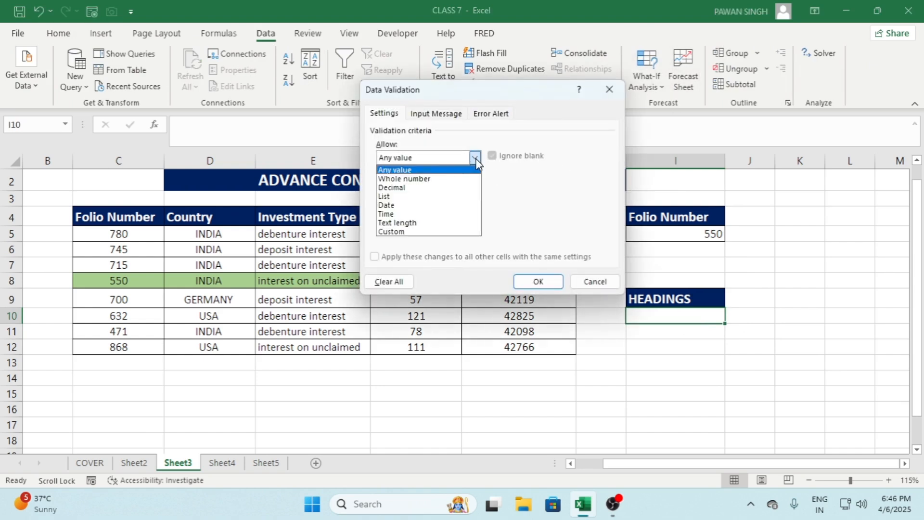
left_click(401, 197)
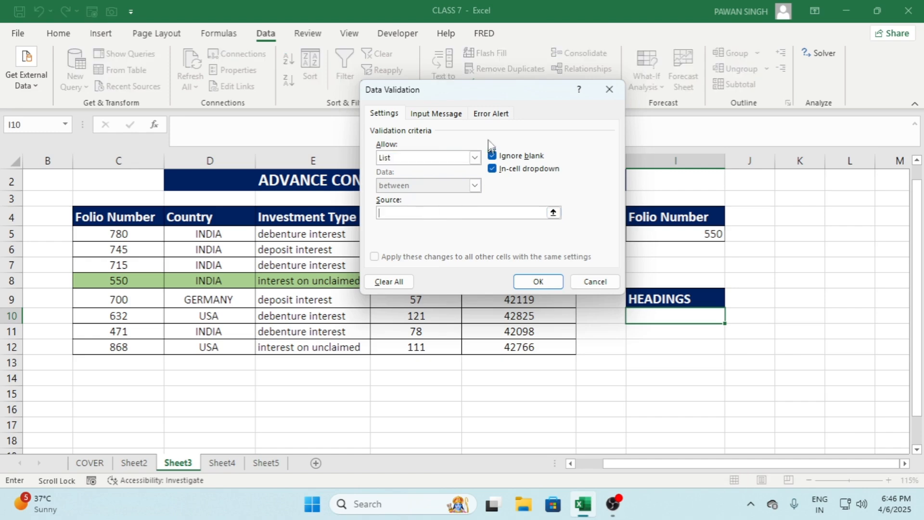
left_click_drag(483, 96, 651, 17)
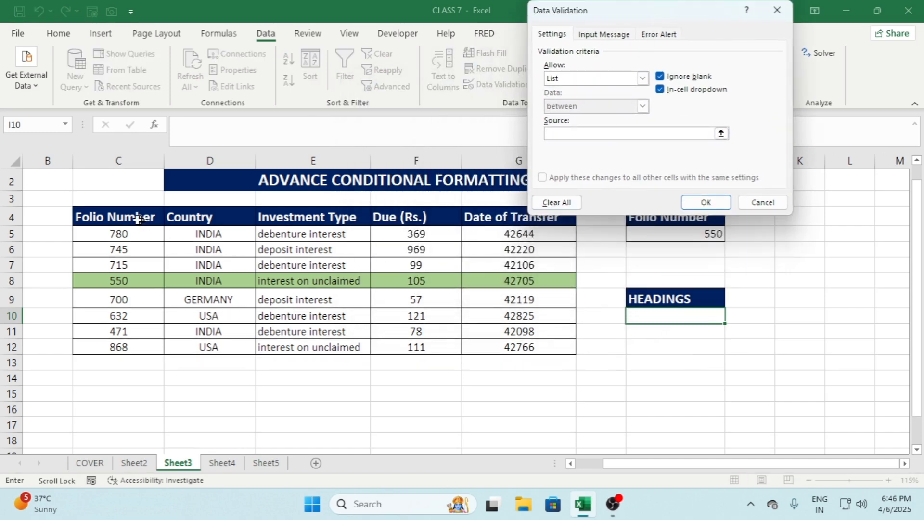
left_click_drag(138, 219, 579, 216)
left_click(703, 200)
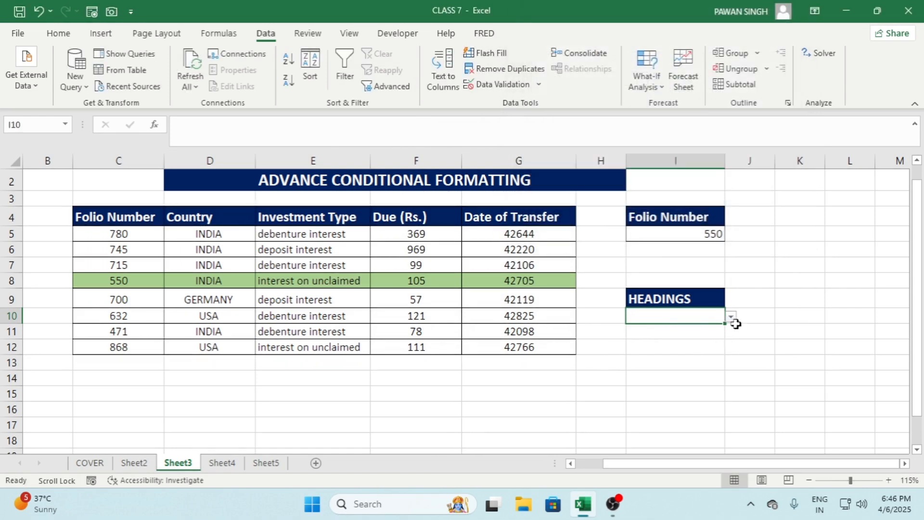
left_click(731, 316)
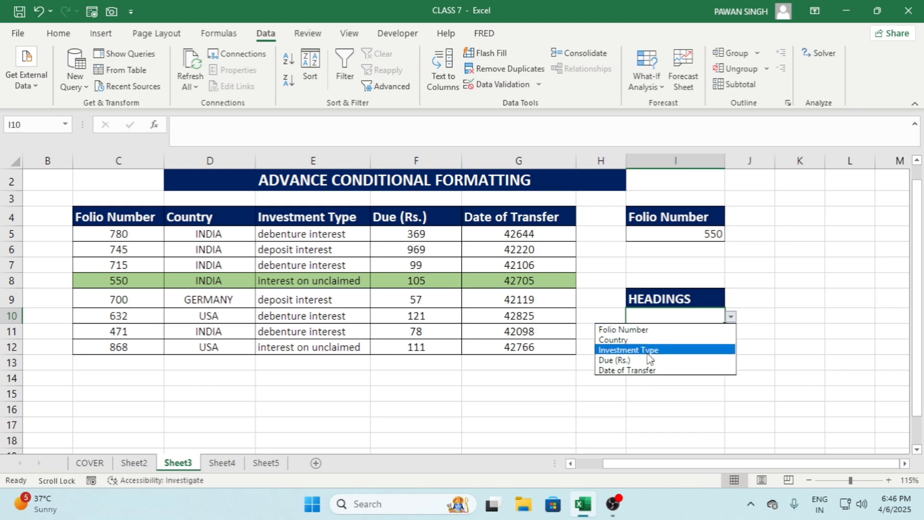
left_click(782, 324)
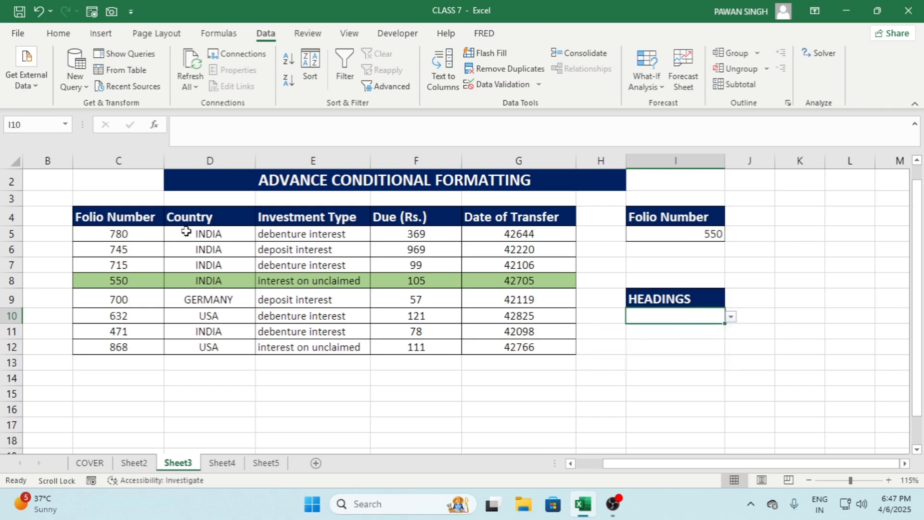
- Start a new conditional formatting rule for C4:G12, headers included, that uses a formula to determine which cells to format
left_click_drag(132, 215, 568, 345)
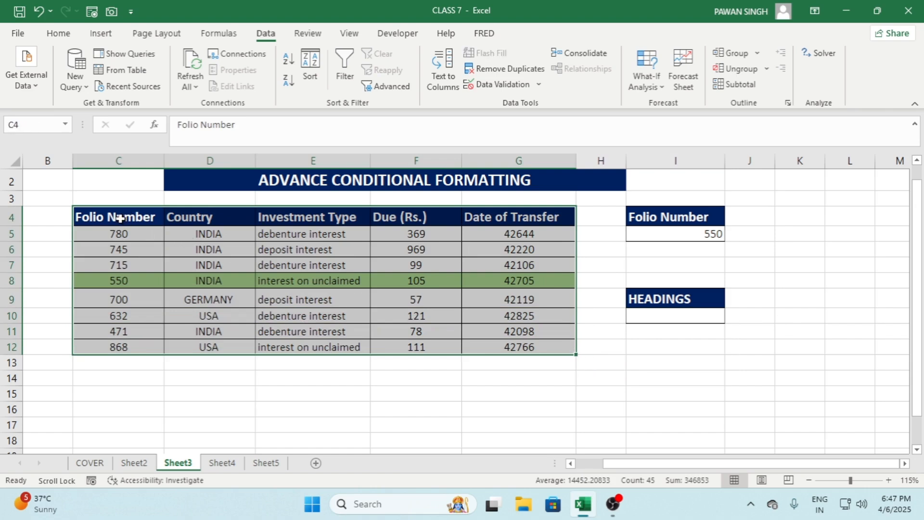
left_click(58, 33)
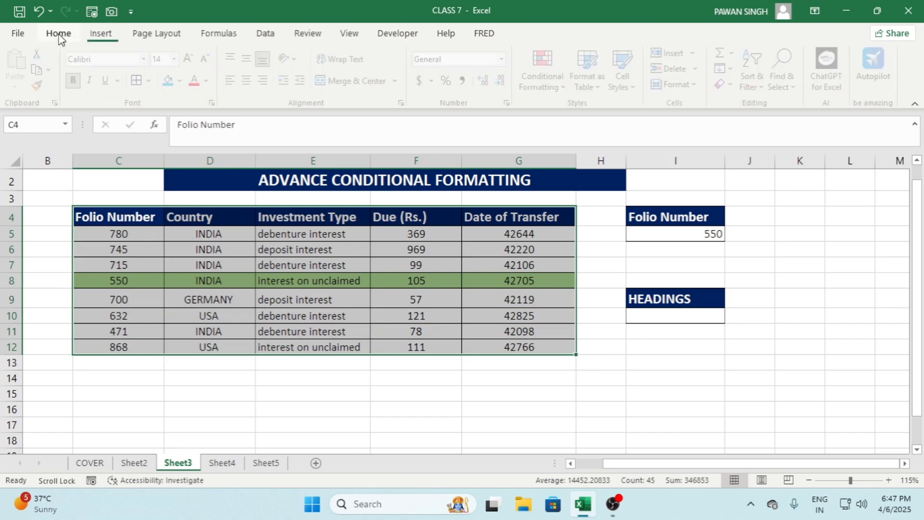
left_click(560, 87)
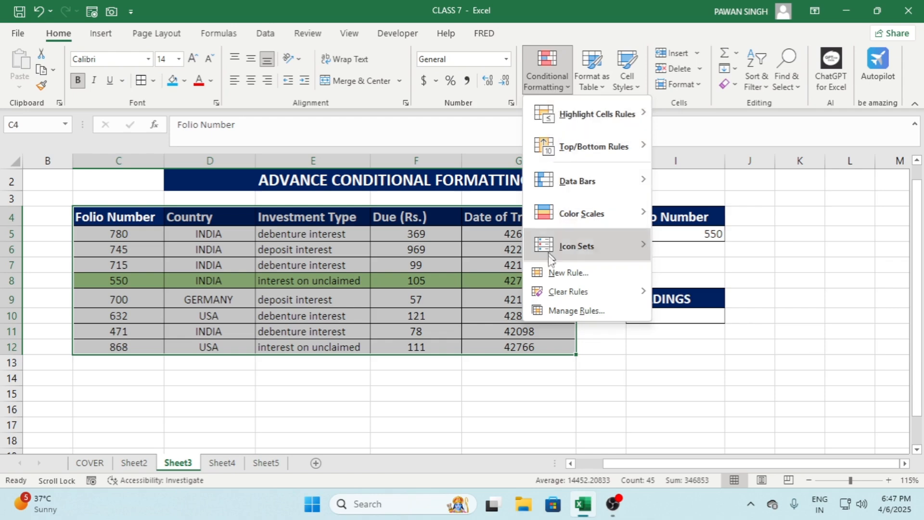
left_click(579, 282)
left_click(529, 109)
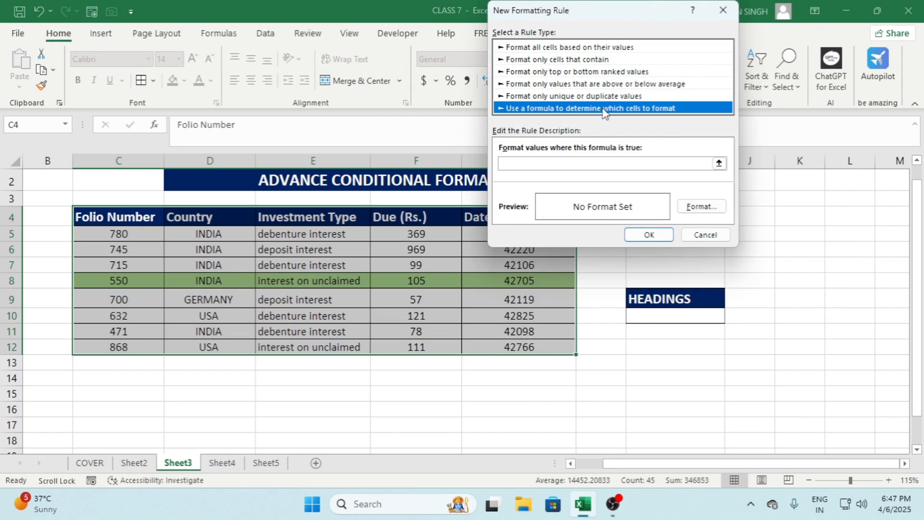
left_click(534, 164)
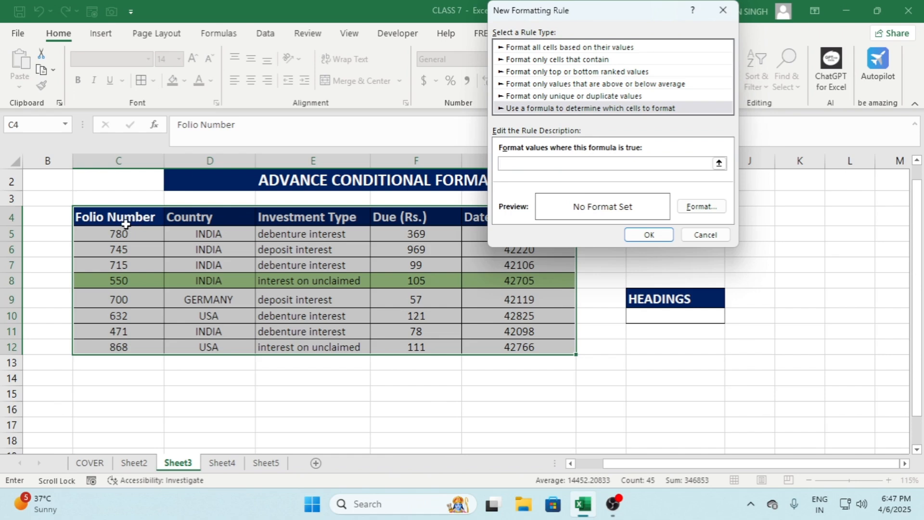
- Enter =C$4=$I$10 as the rule's formula, locking only the row of the first reference
left_click(119, 219)
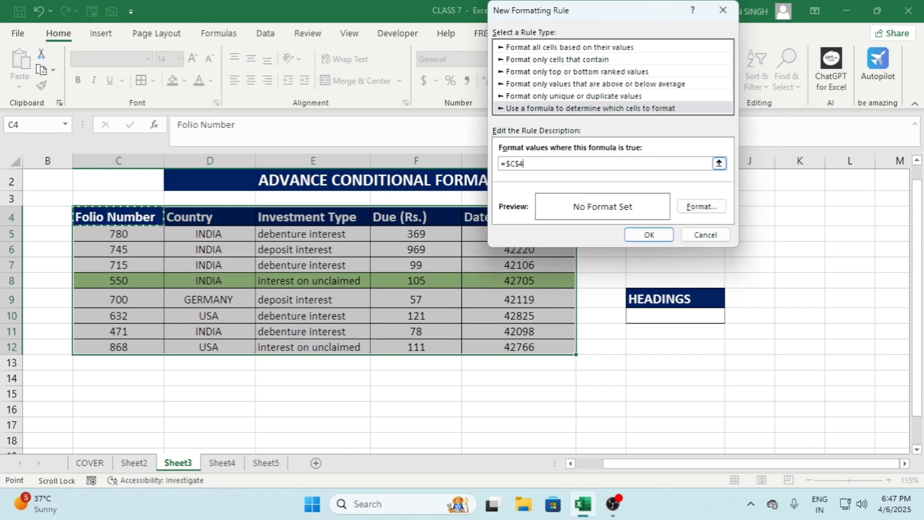
left_click(523, 163)
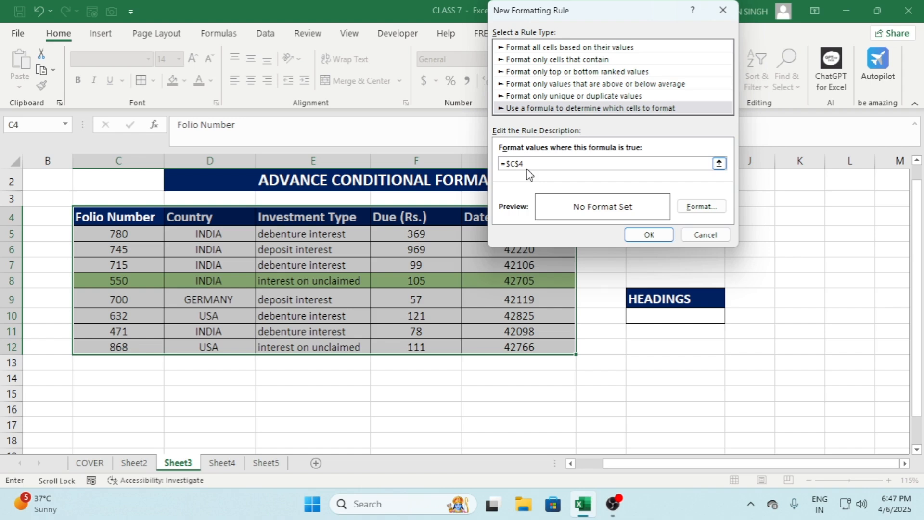
key("F4")
left_click(663, 317)
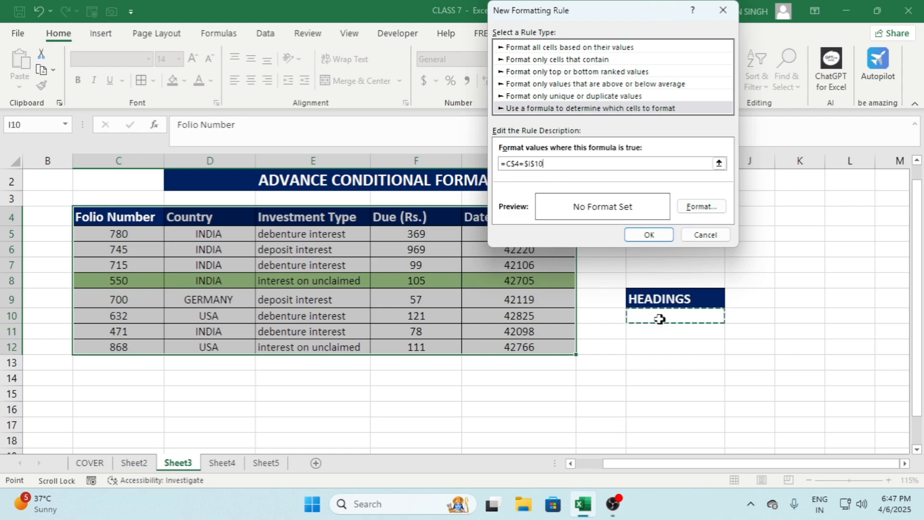
- Give the heading rule a light blue fill from the standard colors and apply it to the table
left_click(698, 207)
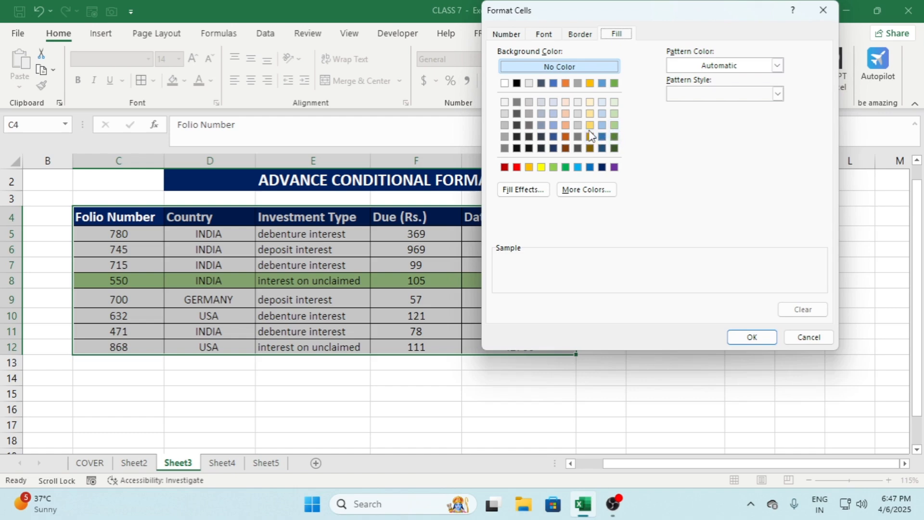
left_click(578, 167)
left_click(752, 337)
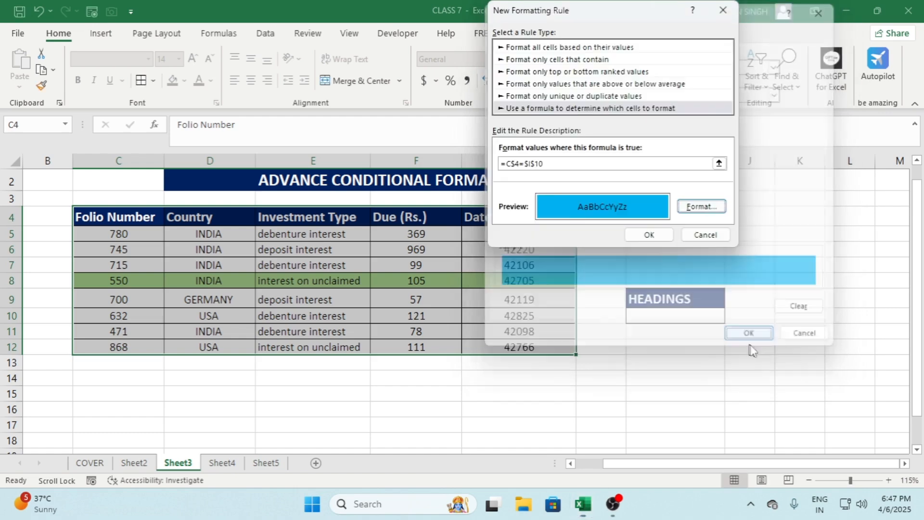
left_click(649, 234)
- Test the column highlighting by choosing Folio Number from the dropdown in I10, and select the matching heading in C4
left_click(699, 318)
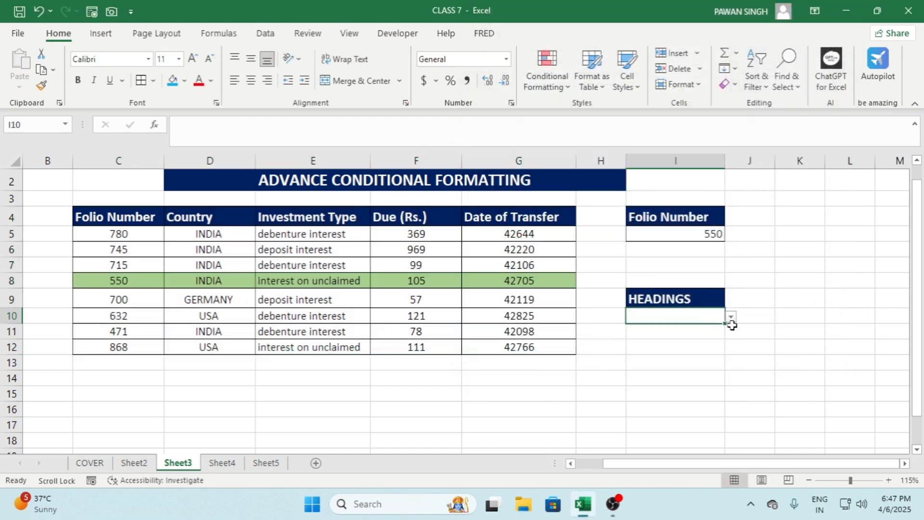
left_click(731, 318)
left_click(643, 330)
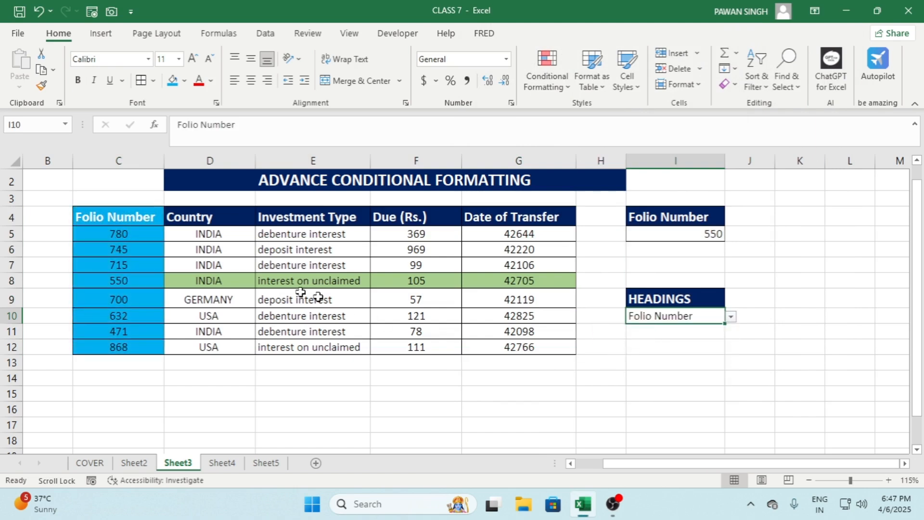
left_click(139, 218)
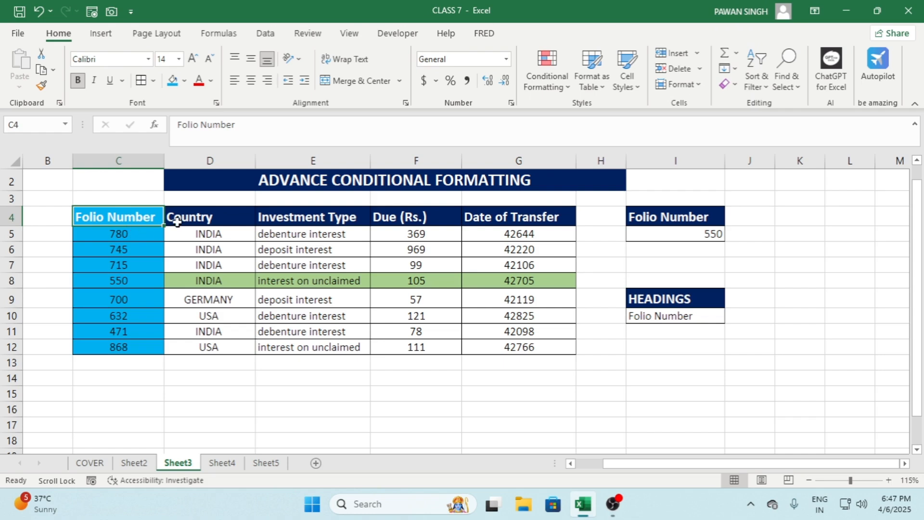
- Test the column highlighting by choosing Country, Due (Rs.) and finally Date of Transfer from the headings dropdown in I10
left_click(686, 319)
left_click(730, 316)
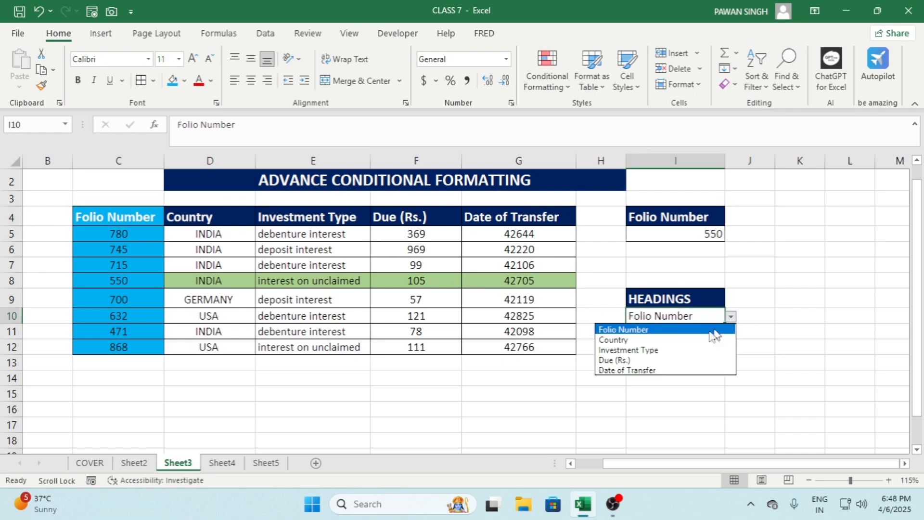
left_click(642, 339)
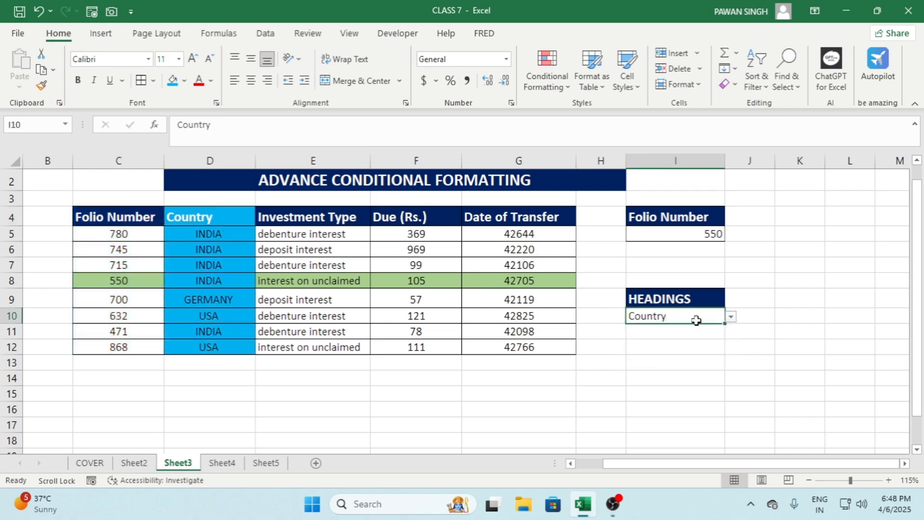
left_click(731, 316)
left_click(642, 358)
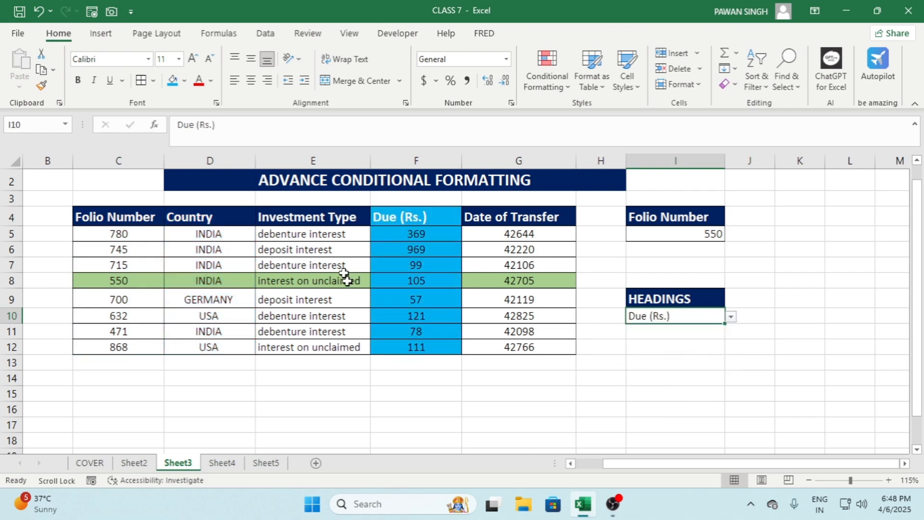
left_click(731, 316)
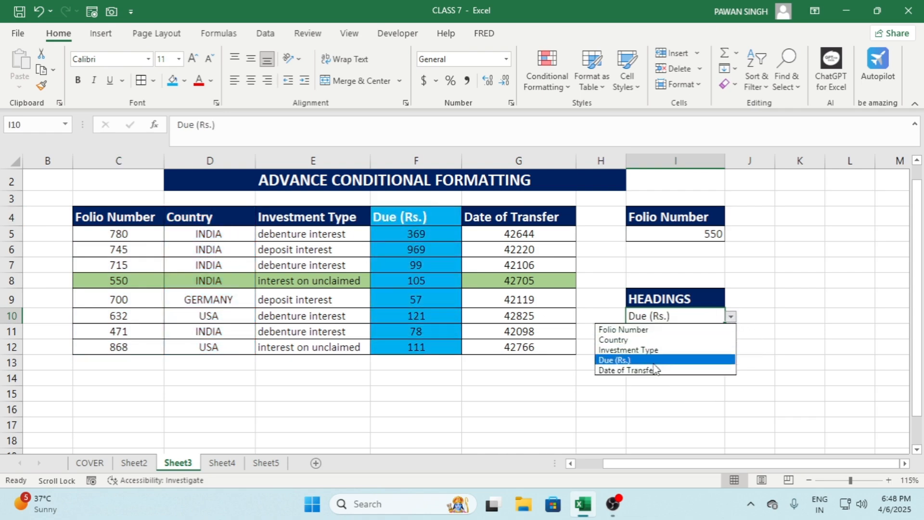
left_click(647, 369)
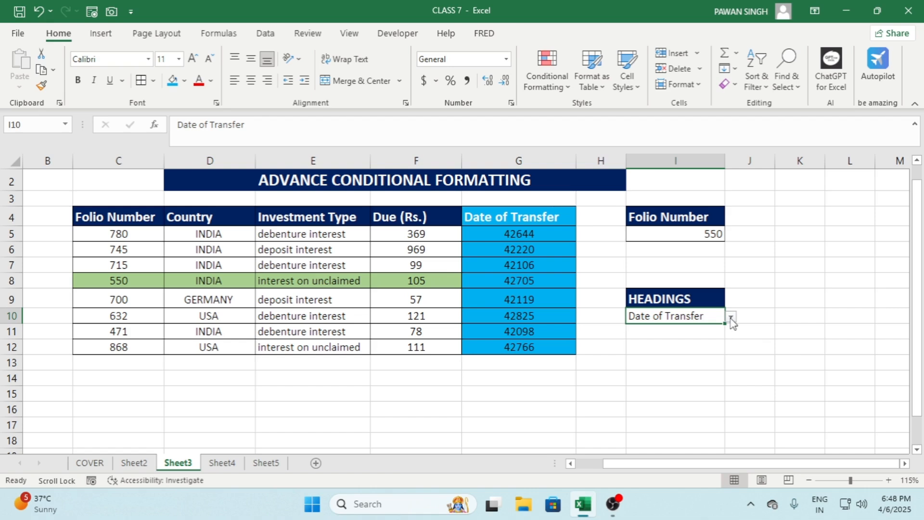
- Choose folio number 550 from the dropdown in I5
left_click(694, 229)
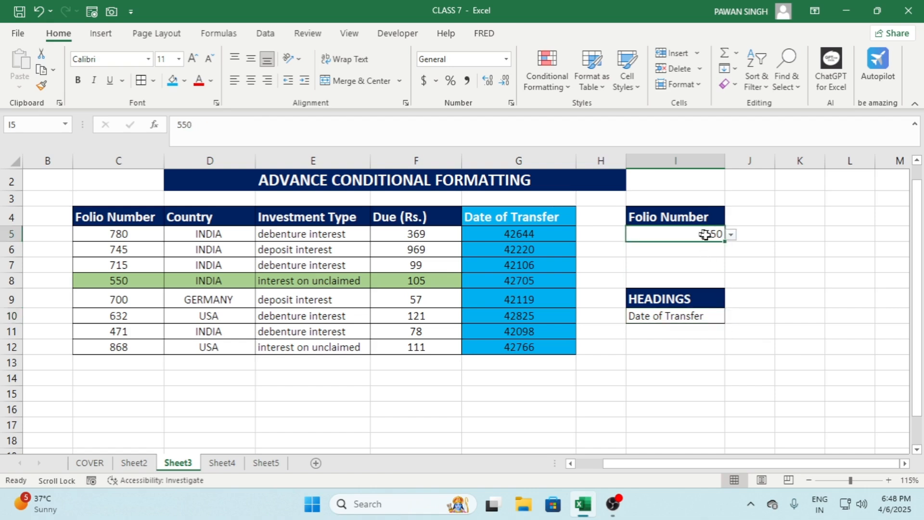
left_click(731, 234)
left_click(661, 278)
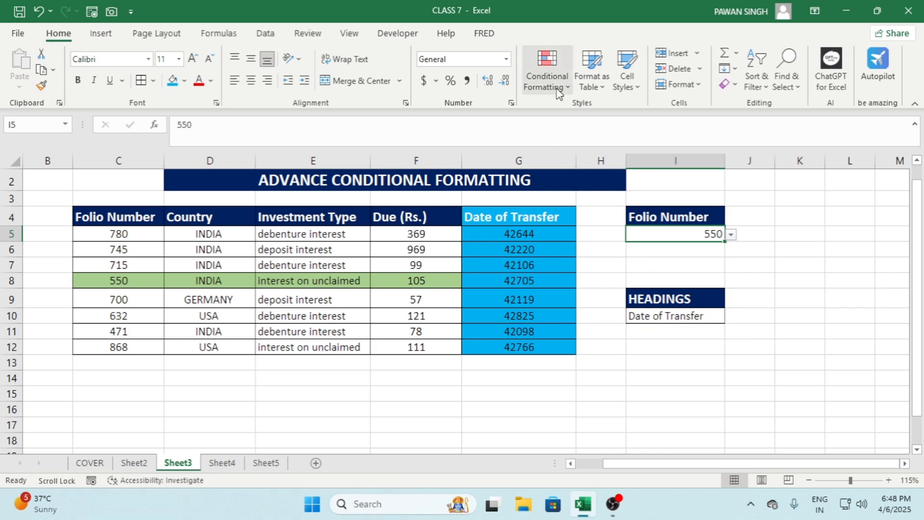
left_click(548, 77)
left_click(588, 312)
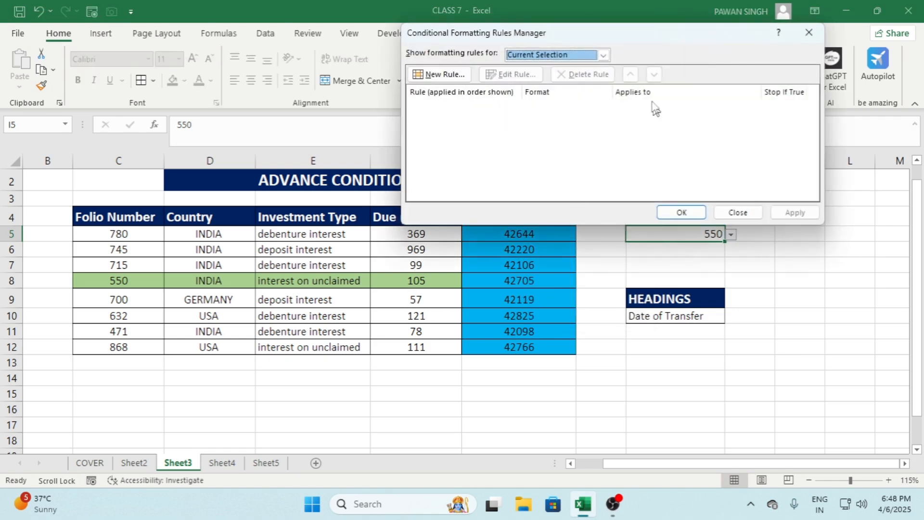
left_click(808, 33)
left_click(253, 250)
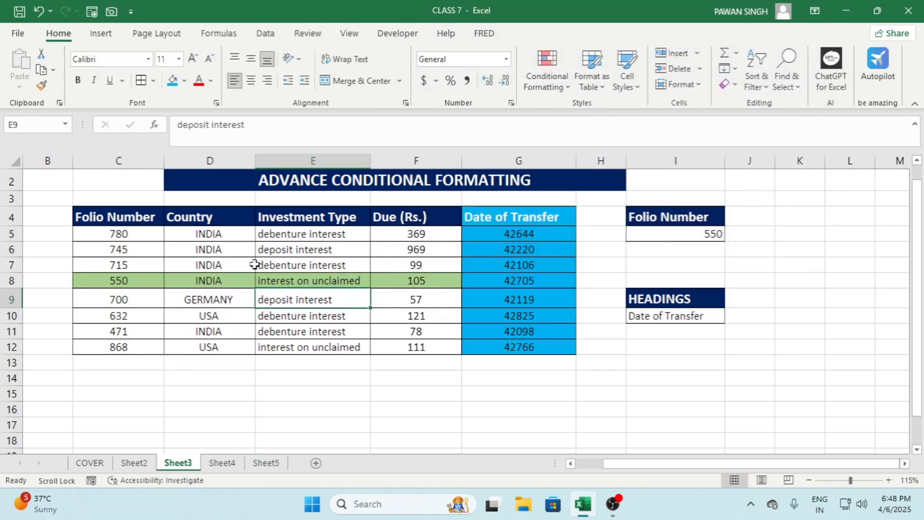
- Review the conditional formatting rules for C4:G12, inspect the formula of the blue heading rule, and leave the rules unedited
left_click_drag(124, 216, 550, 351)
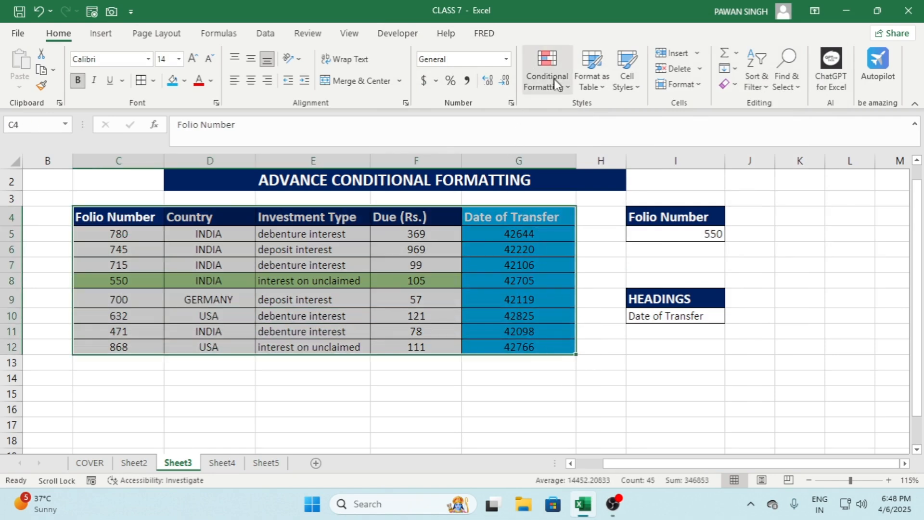
left_click(547, 68)
left_click(575, 312)
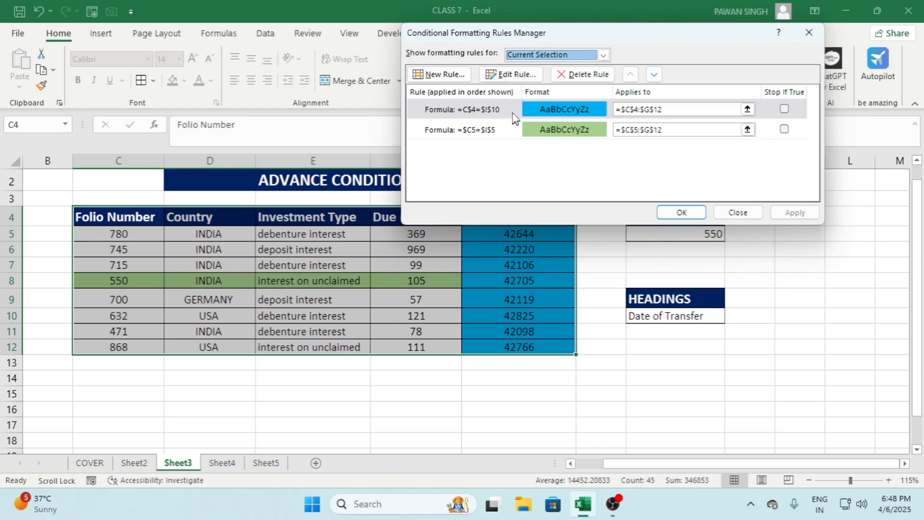
left_click(514, 113)
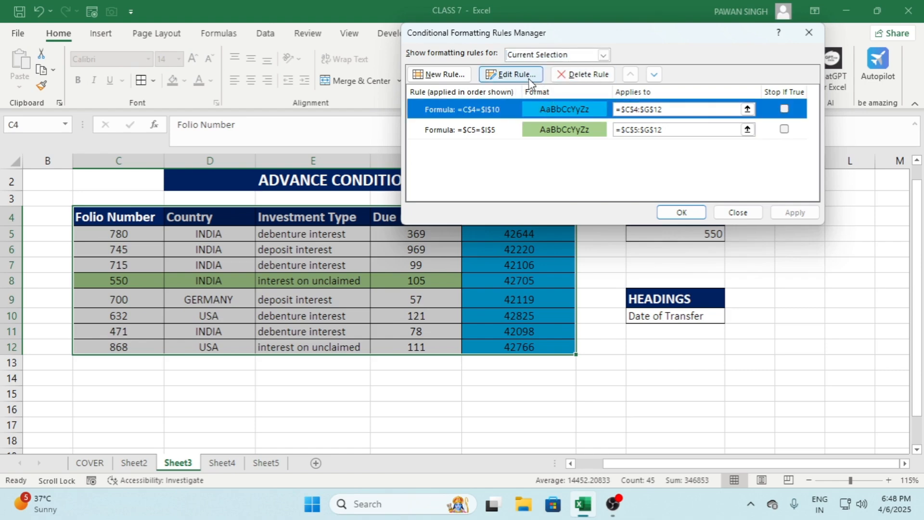
left_click(525, 77)
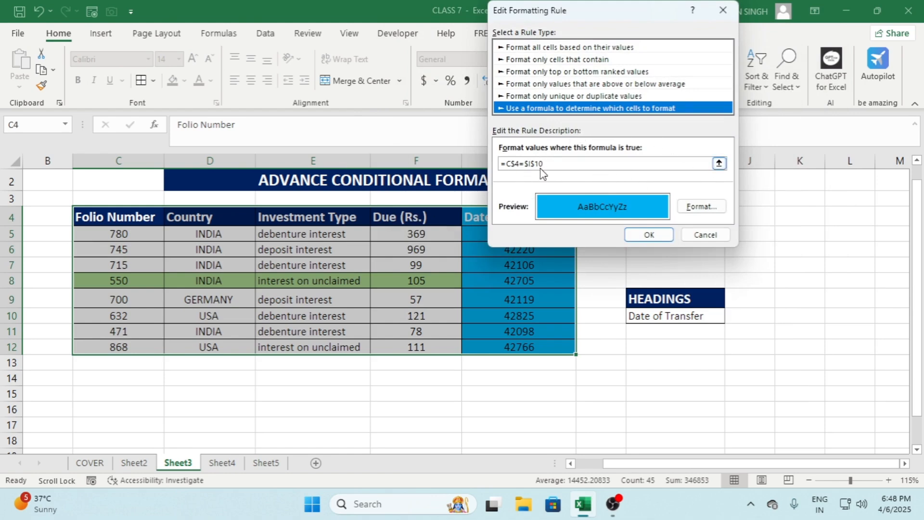
left_click(722, 10)
left_click(737, 212)
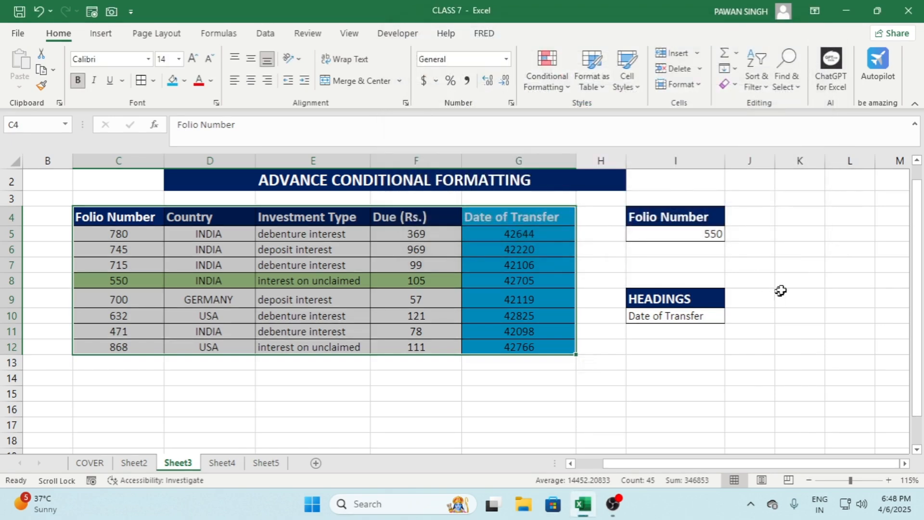
left_click(781, 284)
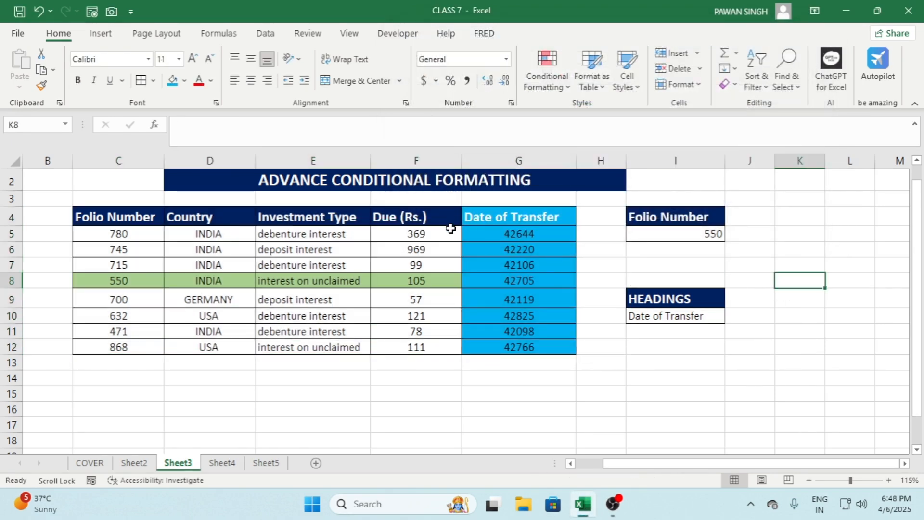
- Switch to Sheet4 and look over the employee sales records in B5:G14, including the sales figures in F5:G14
left_click(223, 465)
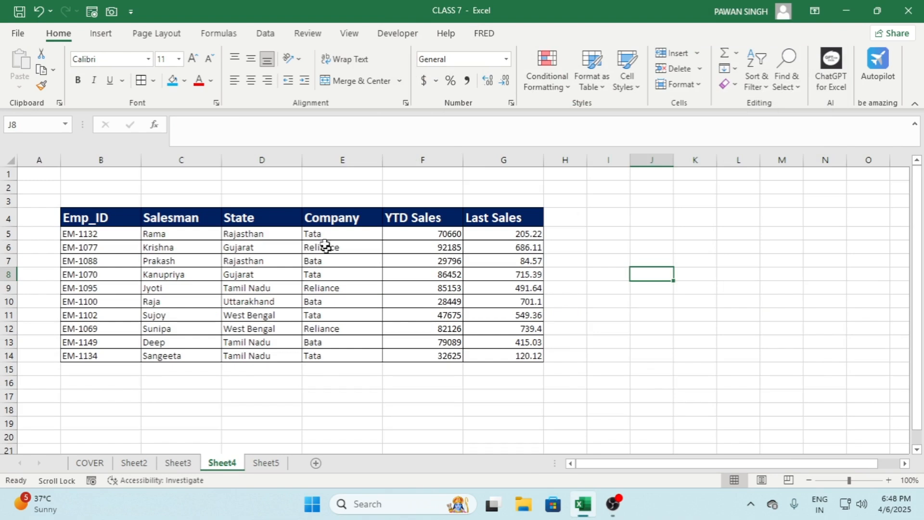
left_click(475, 246)
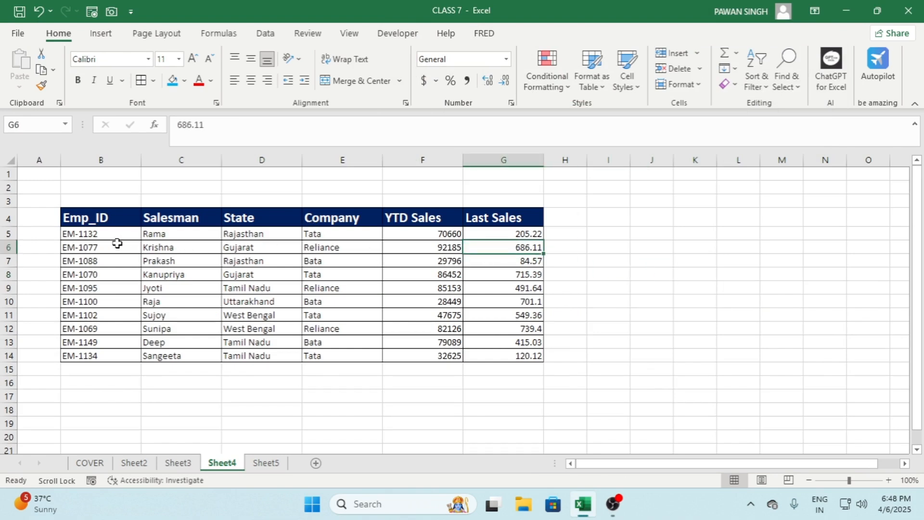
left_click_drag(98, 240, 495, 353)
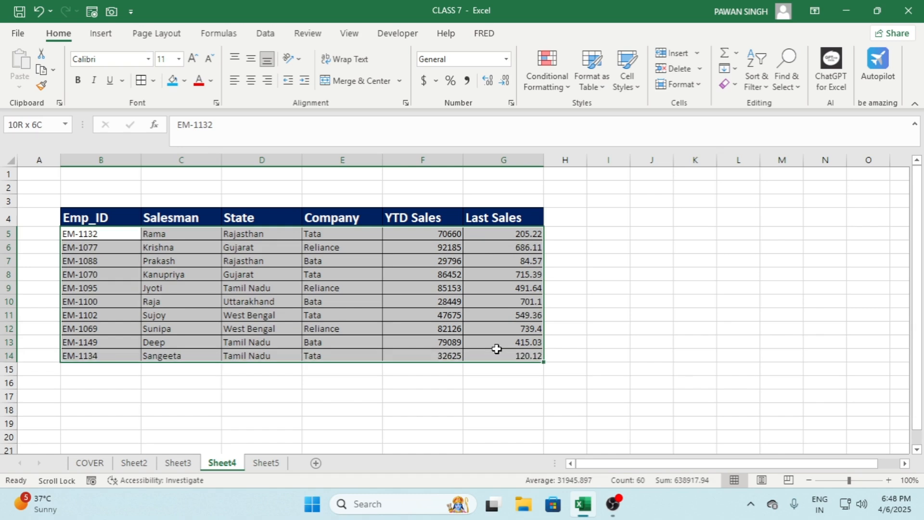
left_click(431, 281)
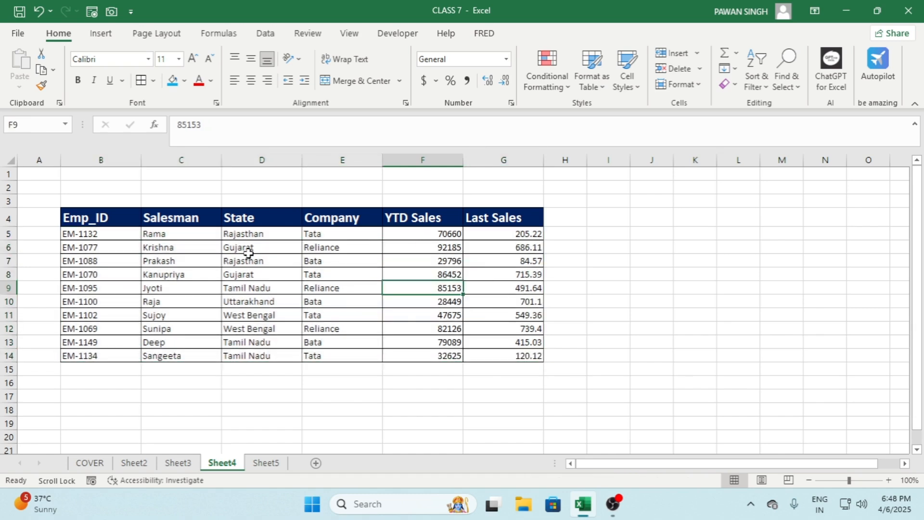
left_click_drag(423, 235, 537, 354)
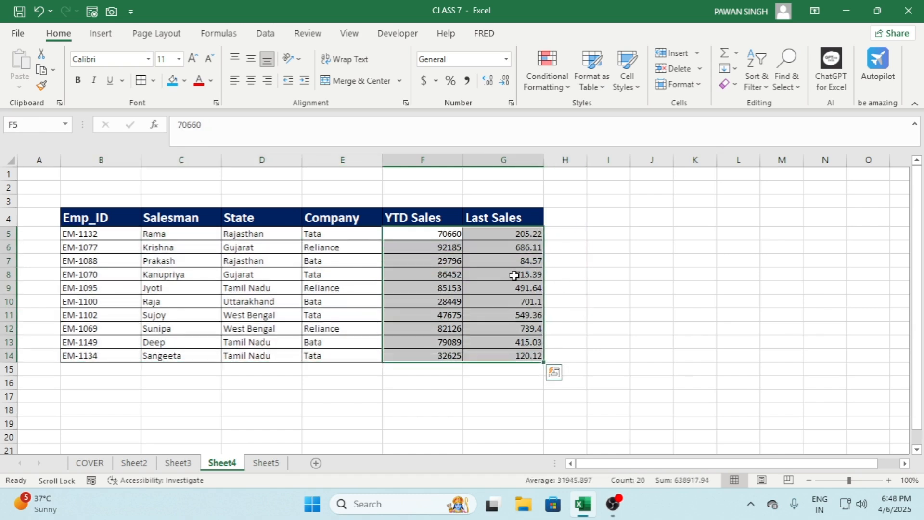
- Go through the table's headings from Emp_ID to Last Sales and examine the Last Sales values in column G
left_click(87, 221)
left_click(173, 221)
left_click(251, 219)
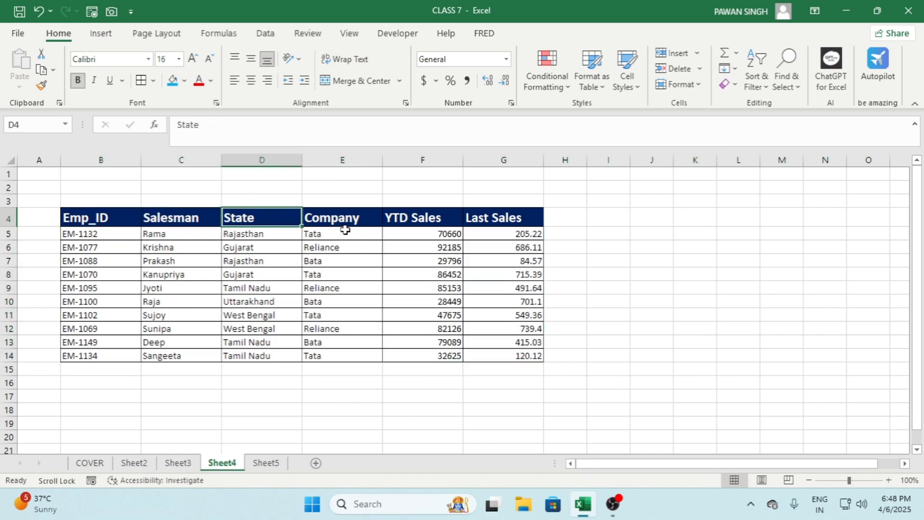
left_click(343, 220)
left_click(415, 219)
left_click(507, 221)
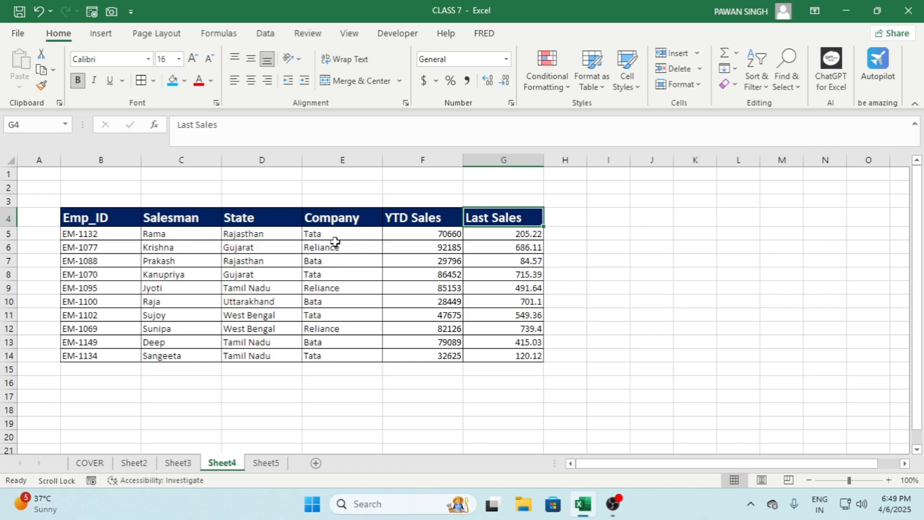
left_click(520, 272)
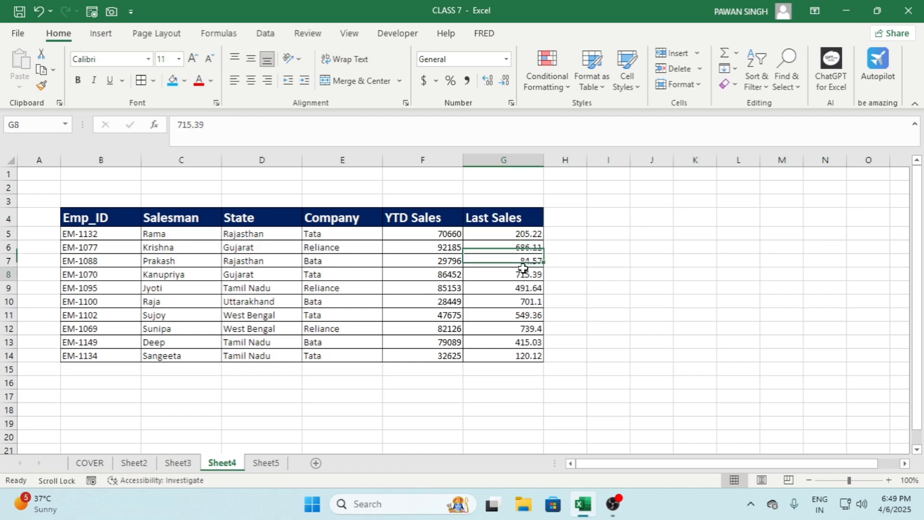
left_click(517, 232)
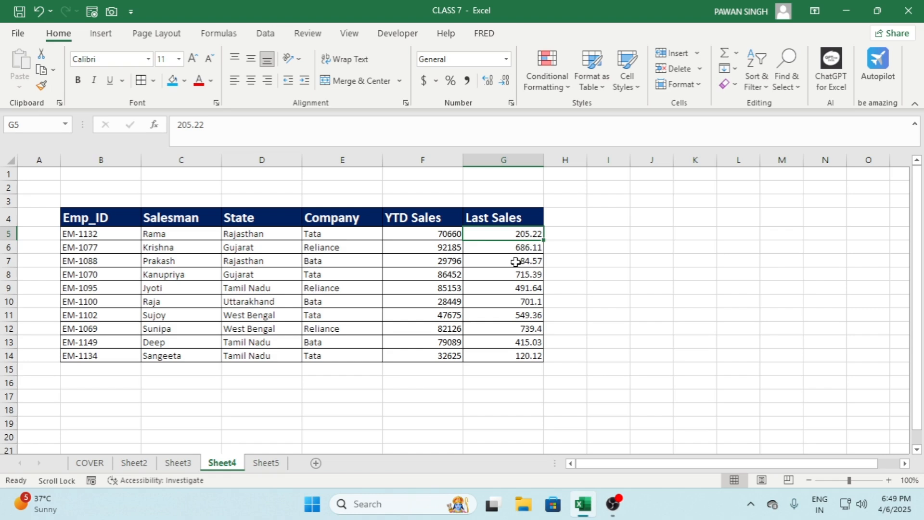
left_click(644, 215)
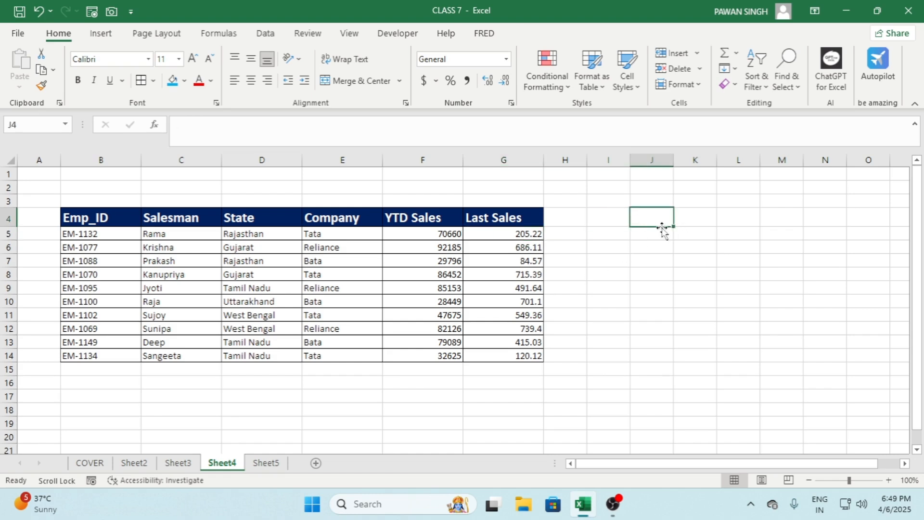
- Copy the Last Sales heading from G4 to J4 and widen column J to fit it
left_click(505, 215)
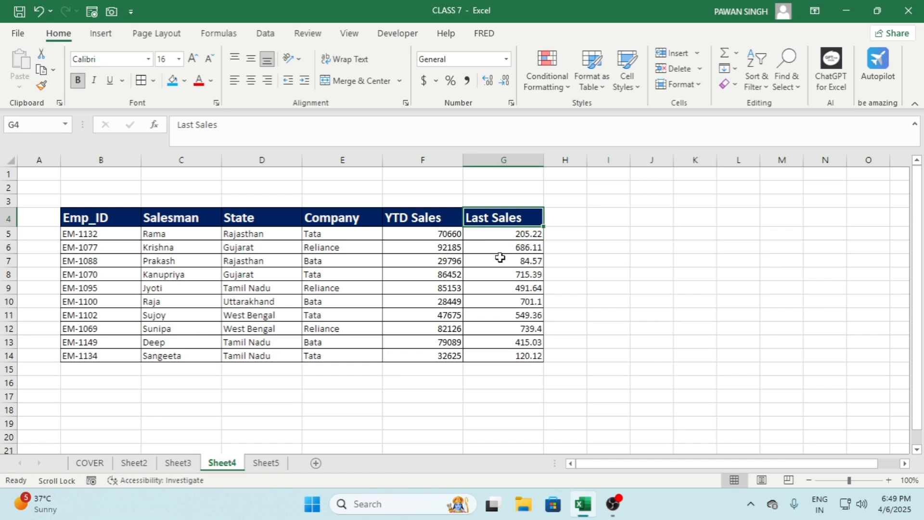
key("ctrl+c")
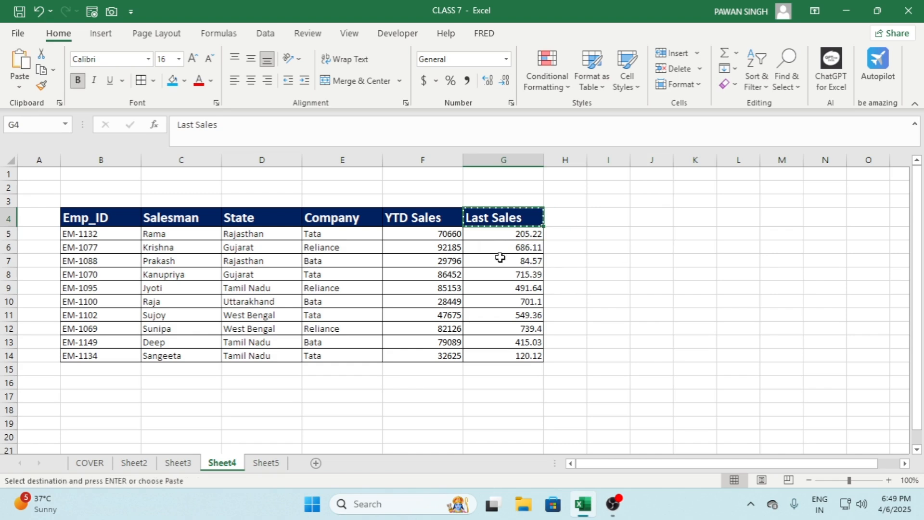
left_click(658, 220)
key("ctrl+v")
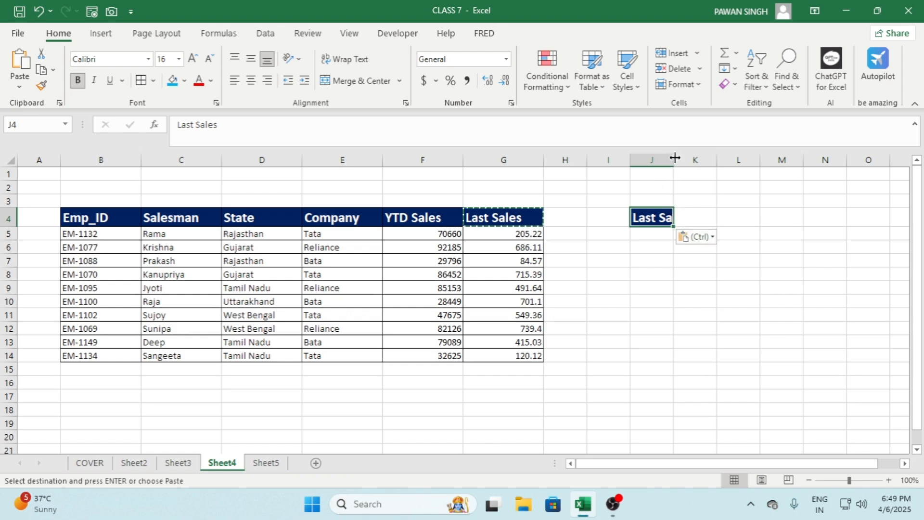
left_click_drag(675, 158, 696, 158)
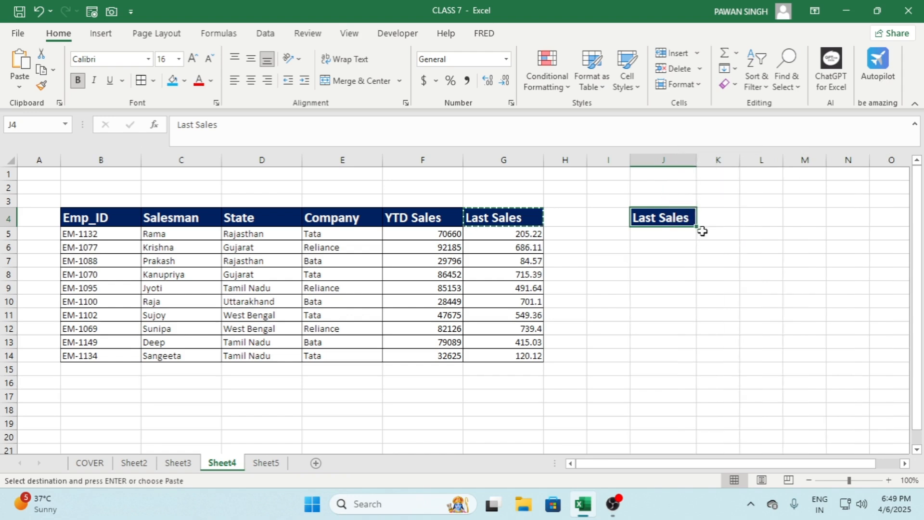
left_click(668, 239)
left_click(681, 223)
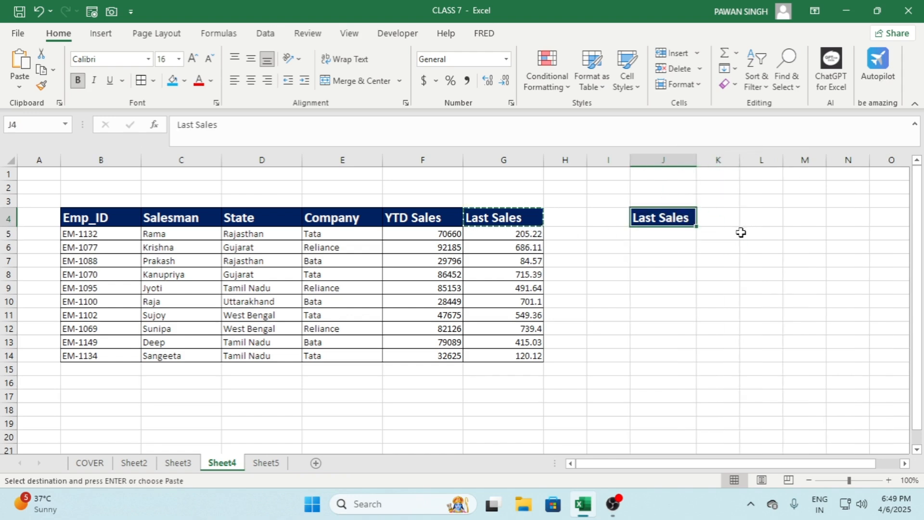
key("Escape")
left_click(675, 232)
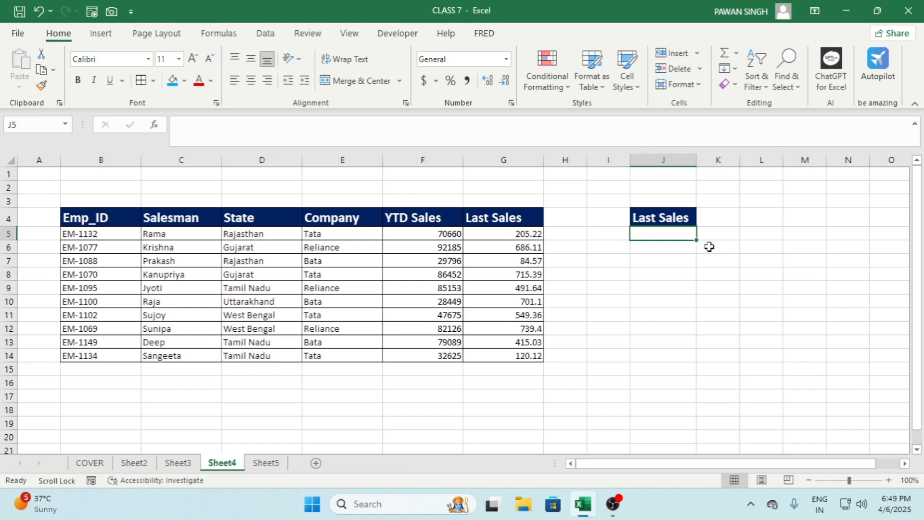
- Replace the heading in J4 with a copy of the YTD Sales heading from F4
left_click(659, 218)
left_click(455, 222)
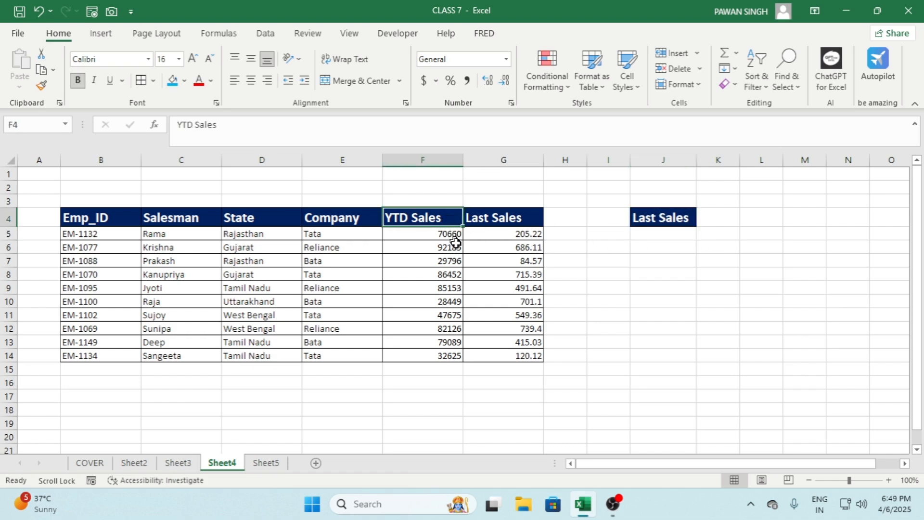
key("ctrl+c")
left_click(662, 217)
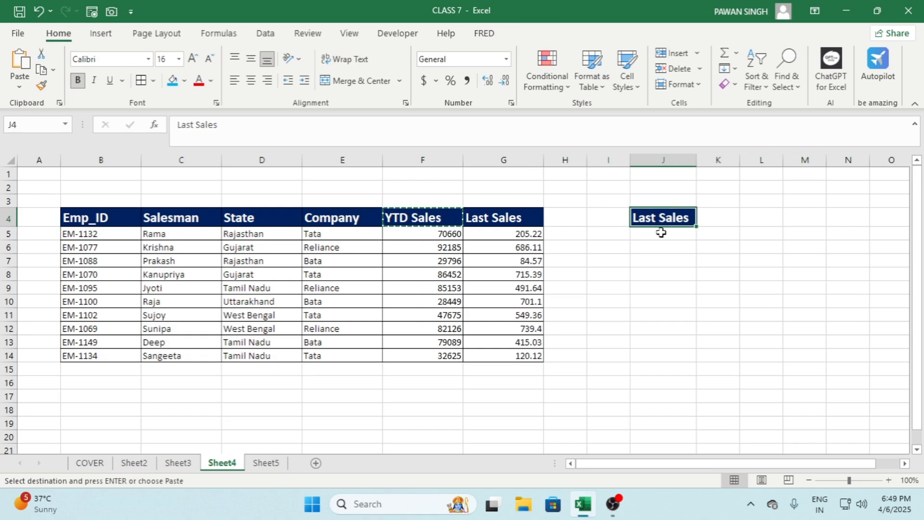
key("ctrl+v")
key("Escape")
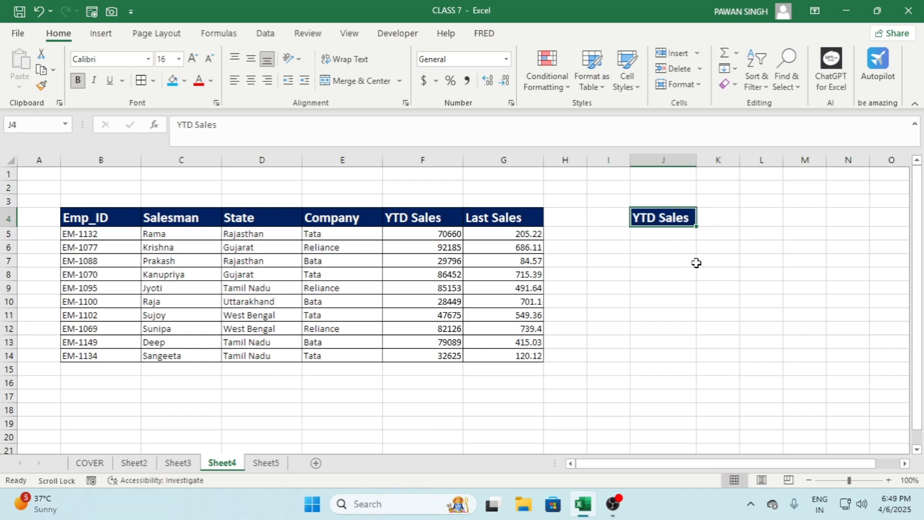
left_click(663, 234)
key("Down")
key("Down")
key("Down")
key("Down")
key("Down")
key("Down")
key("Down")
key("Down")
key("Down")
key("Down")
key("Down")
key("Down")
key("Down")
key("Down")
key("Down")
left_click(664, 235)
key("Down")
key("Down")
key("Down")
key("Down")
key("Down")
key("Down")
key("Down")
key("Down")
key("Down")
left_click(664, 235)
key("Down")
key("Down")
key("Down")
key("Down")
key("Down")
key("Down")
key("Down")
key("Down")
key("Down")
key("Down")
key("Down")
key("Down")
key("Down")
key("Down")
key("Down")
key("Down")
key("Down")
key("Down")
key("Down")
key("Down")
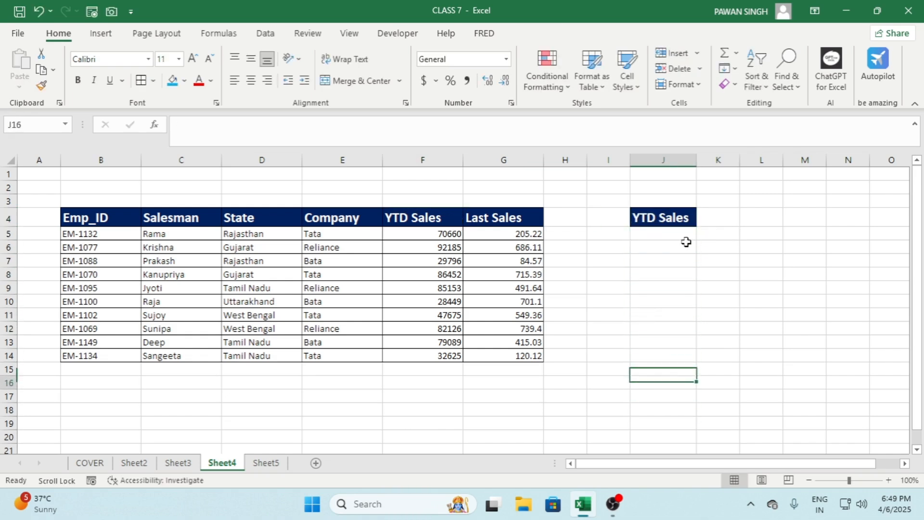
- Enter 45000 in J5 as the criterion value under the copied YTD Sales heading
key("Down")
key("Down")
key("Down")
scroll(653, 244, "up", 1)
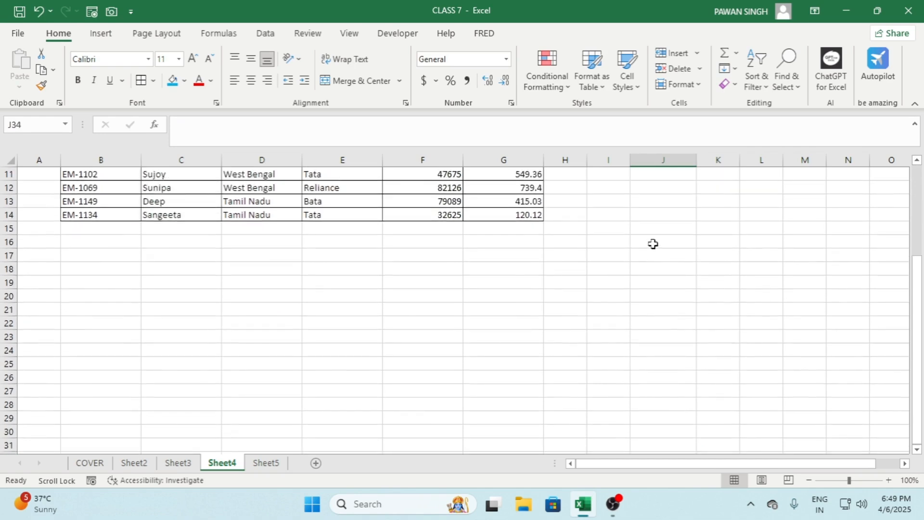
scroll(653, 244, "up", 4)
left_click(669, 232)
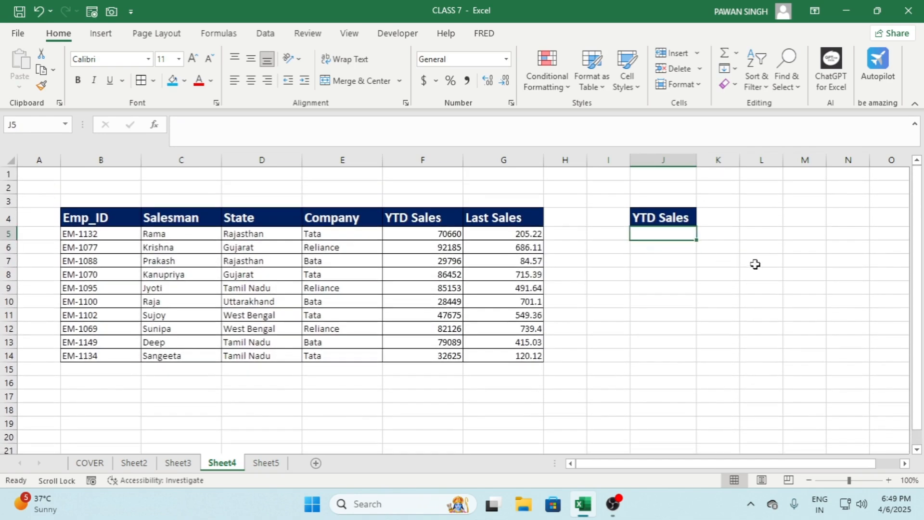
left_click(712, 286)
left_click(677, 235)
type("15")
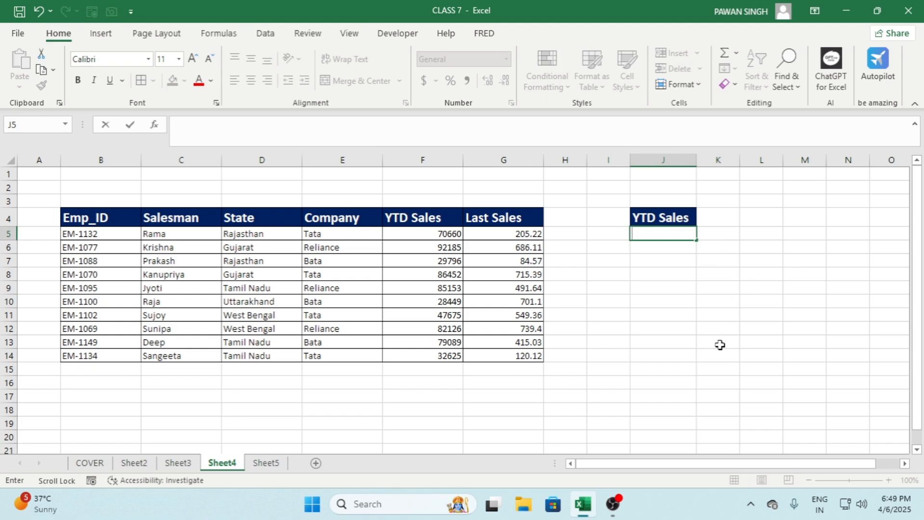
key("Return")
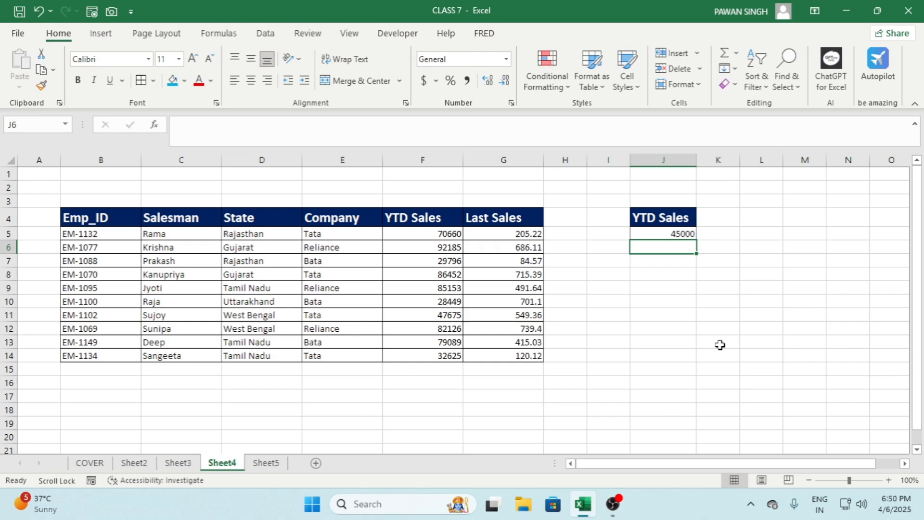
left_click(674, 236)
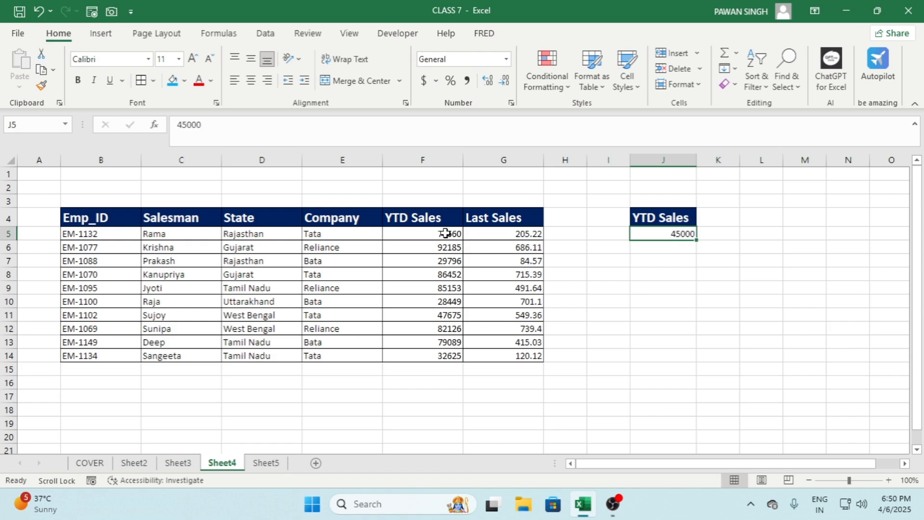
- Highlight the top 5 YTD Sales values in F5:F14 using Green Fill with Dark Green Text
left_click_drag(445, 233, 438, 351)
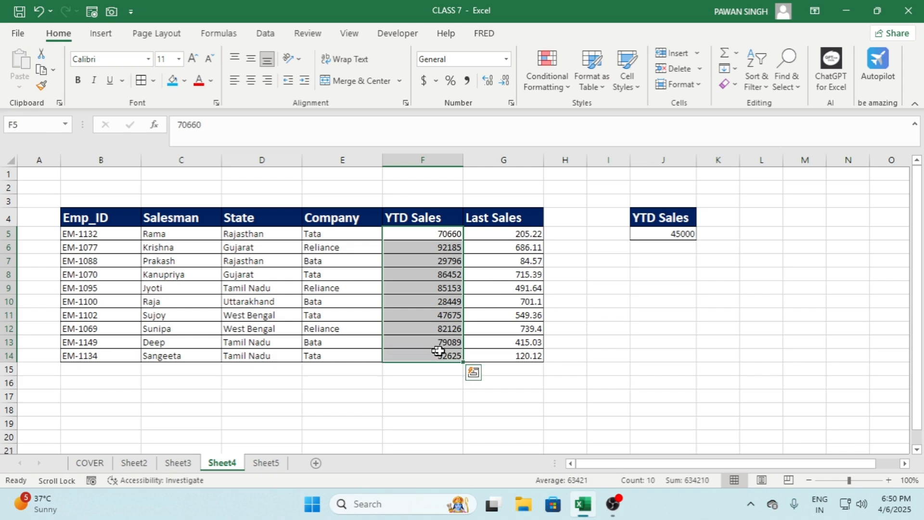
left_click(547, 72)
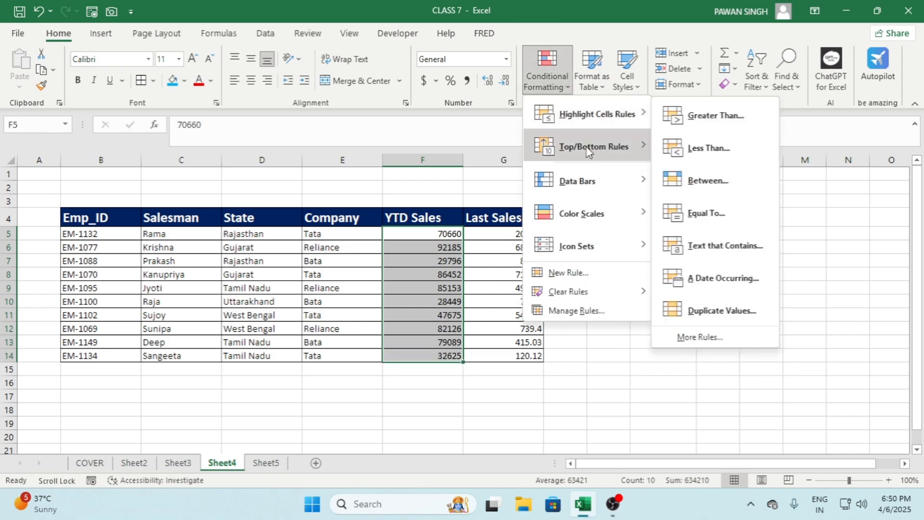
mouse_move(588, 150)
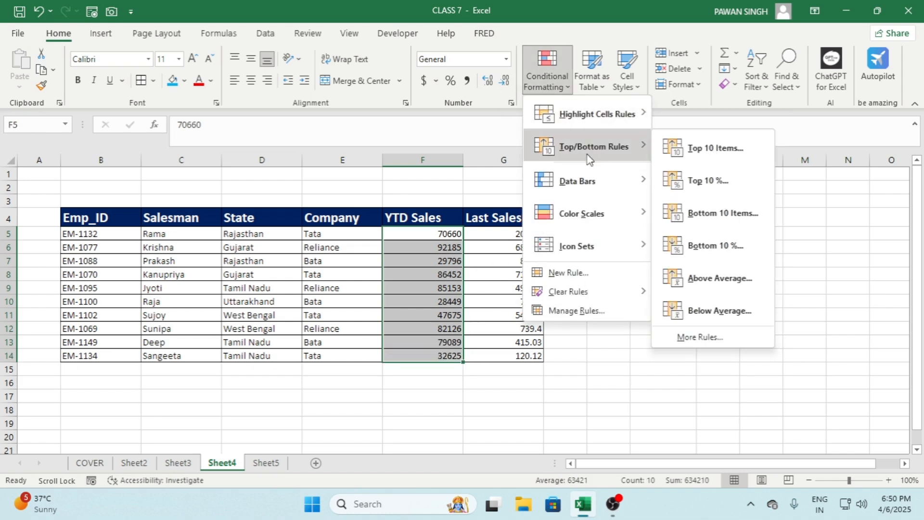
left_click(730, 158)
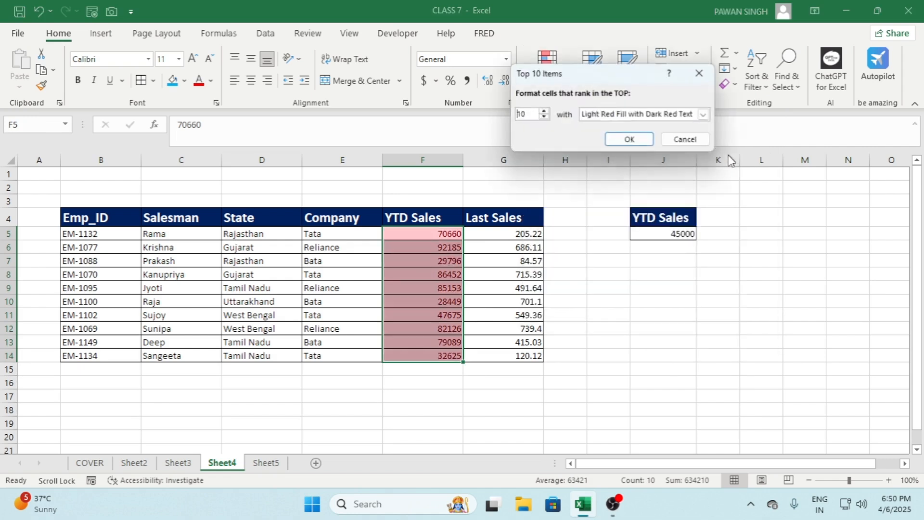
left_click(543, 117)
left_click(543, 117)
left_click(543, 117)
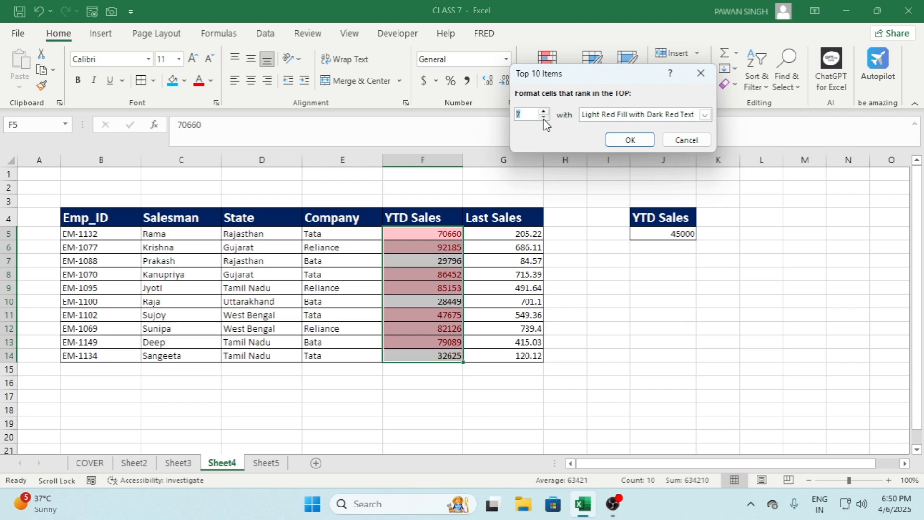
left_click(543, 118)
left_click(543, 117)
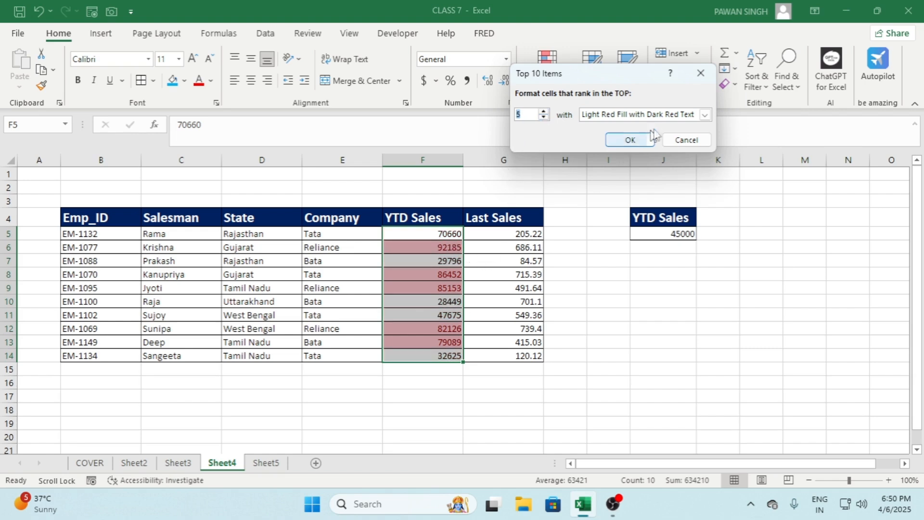
left_click(704, 115)
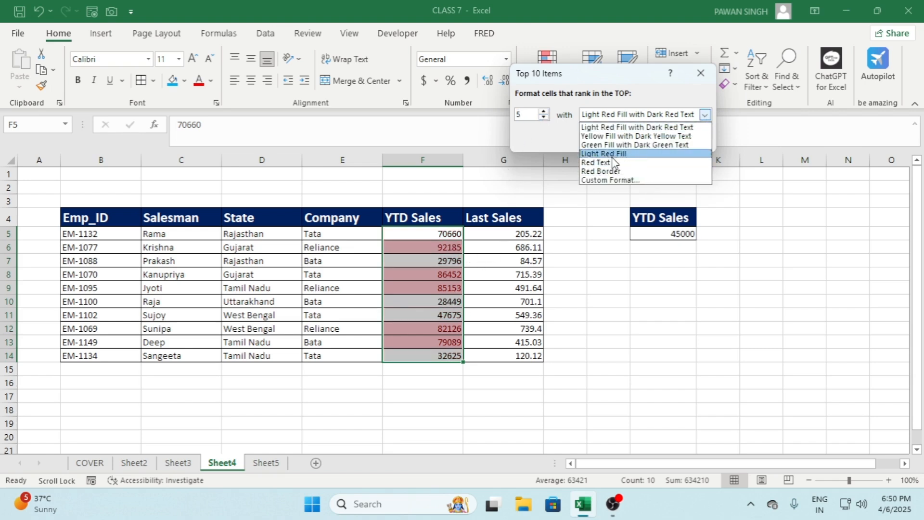
left_click(625, 145)
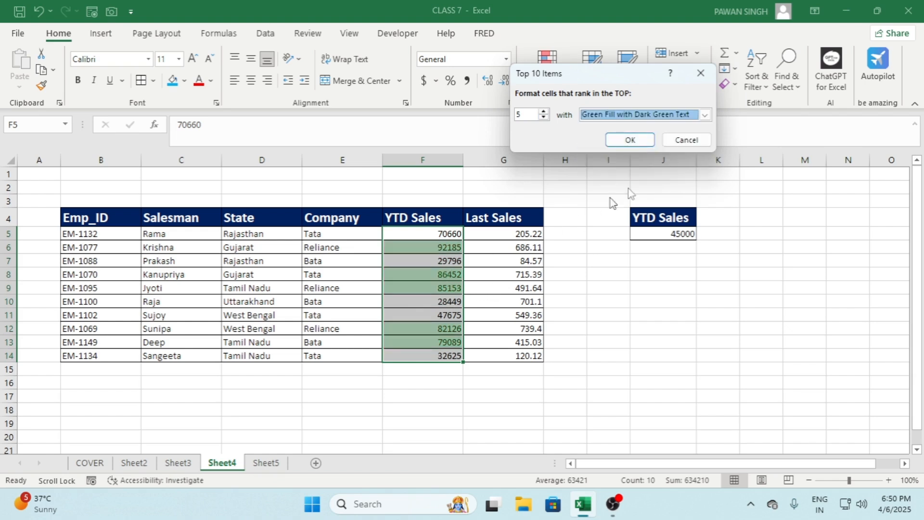
left_click(629, 140)
left_click(481, 314)
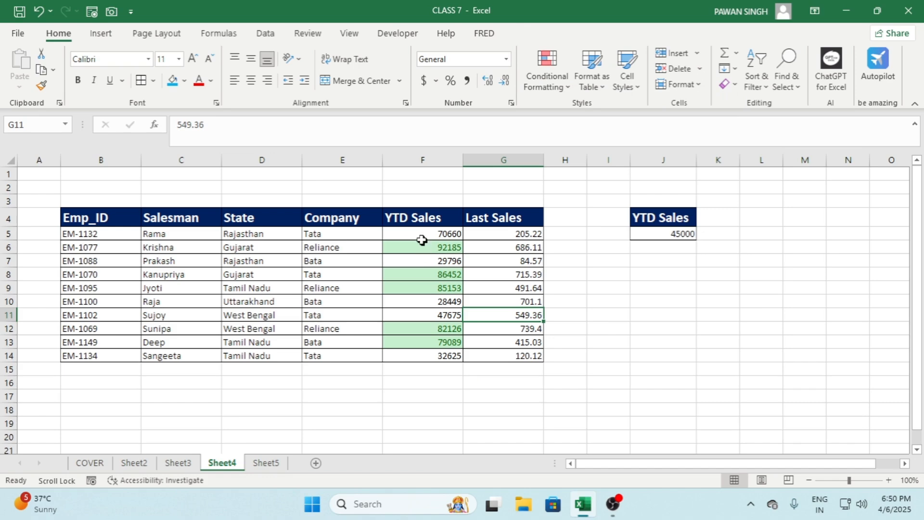
- Edit the conditional formatting rule on F5:F14 so it covers the top 4 values
left_click_drag(422, 240, 433, 355)
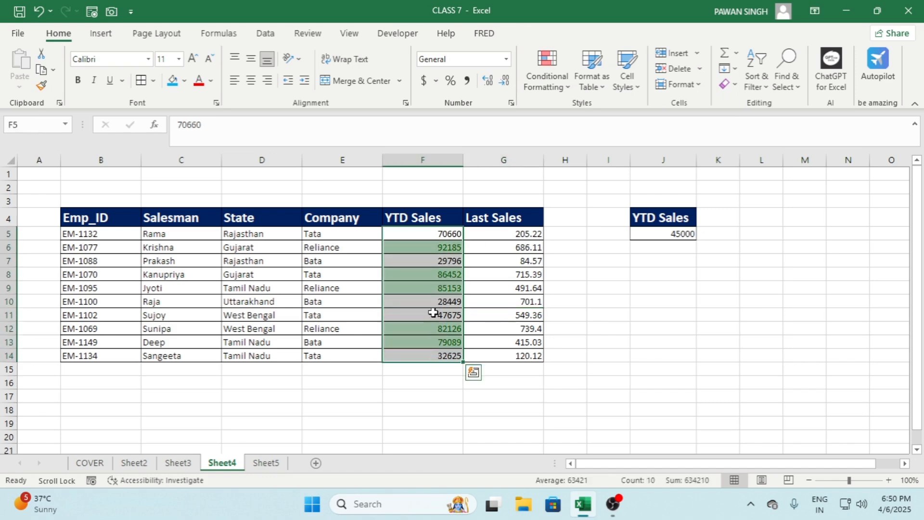
scroll(433, 310, "up", 1, "ctrl")
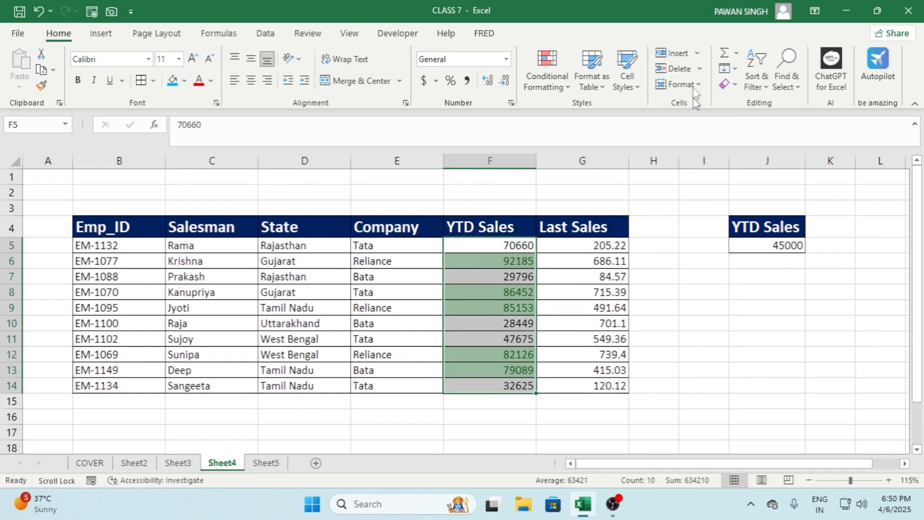
left_click(556, 92)
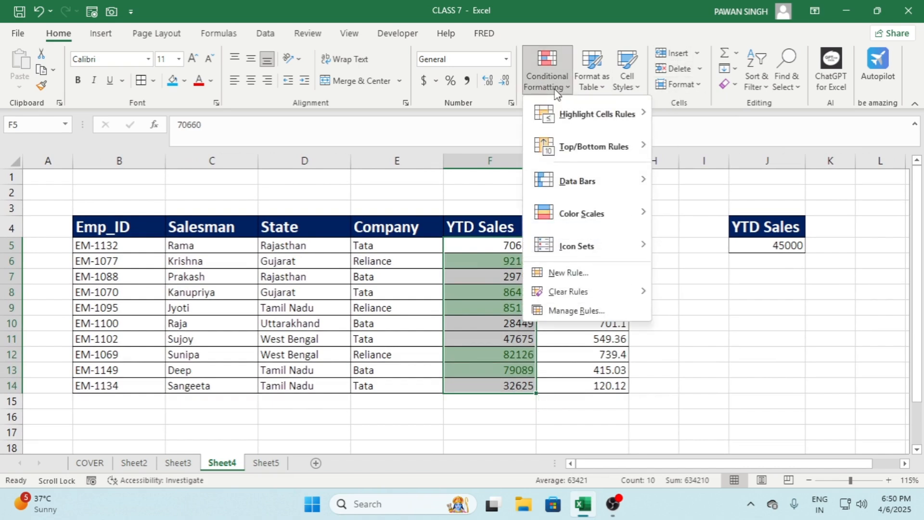
left_click(581, 311)
left_click(519, 115)
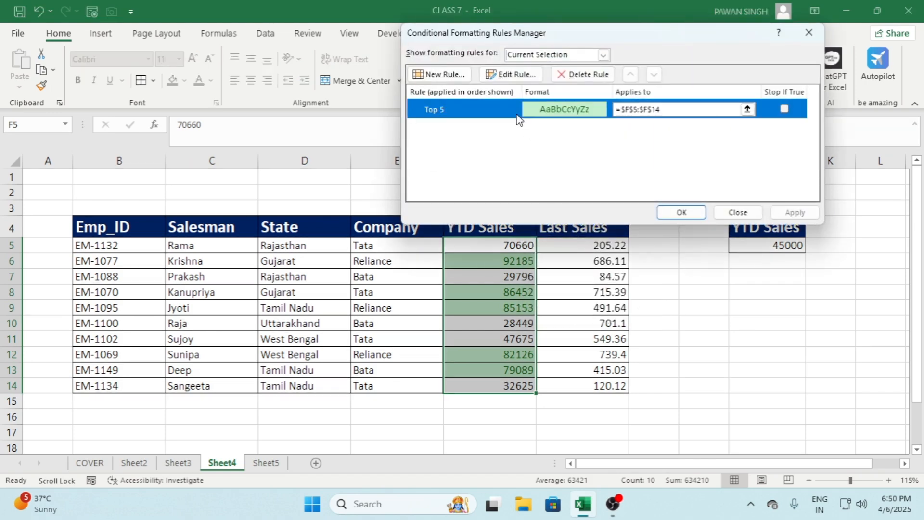
left_click(528, 76)
double_click(571, 164)
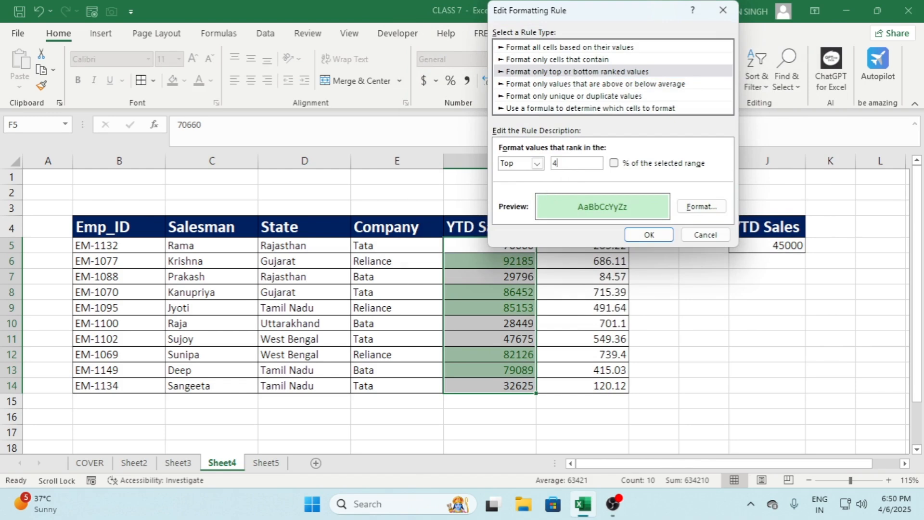
type("4")
- Change the top-ranked rule's fill to light blue and apply the edited rule to the YTD Sales values
left_click(700, 208)
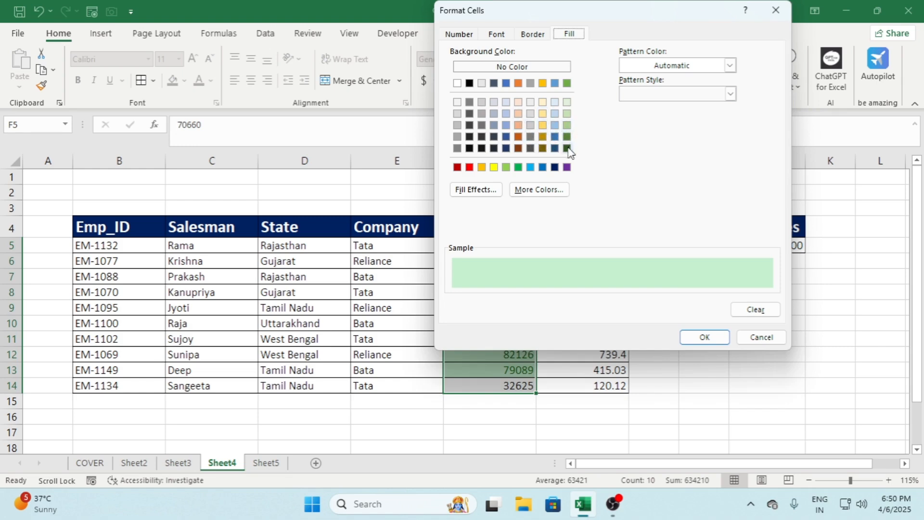
left_click(530, 167)
left_click(703, 336)
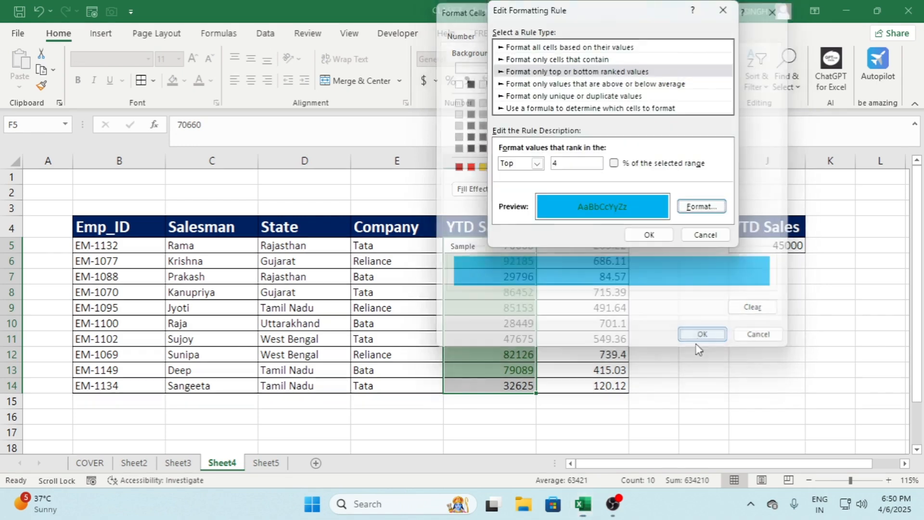
left_click(648, 238)
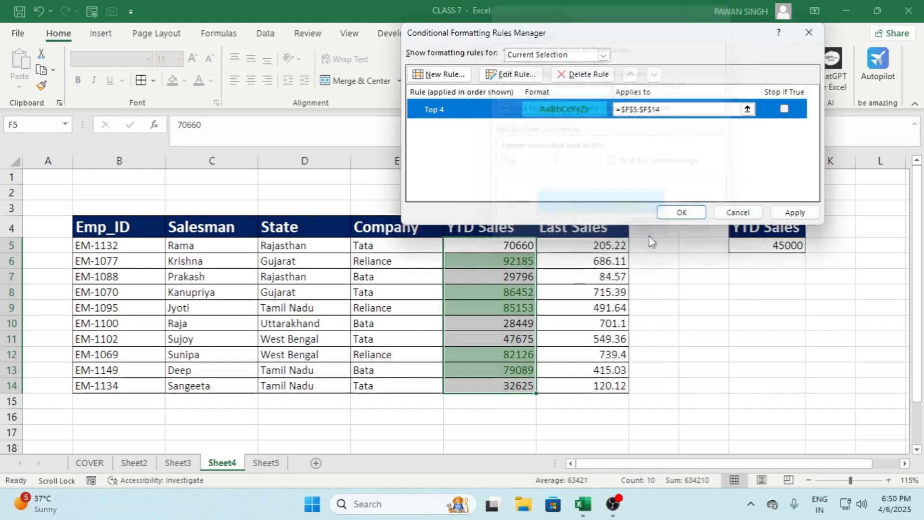
left_click(795, 214)
left_click(681, 213)
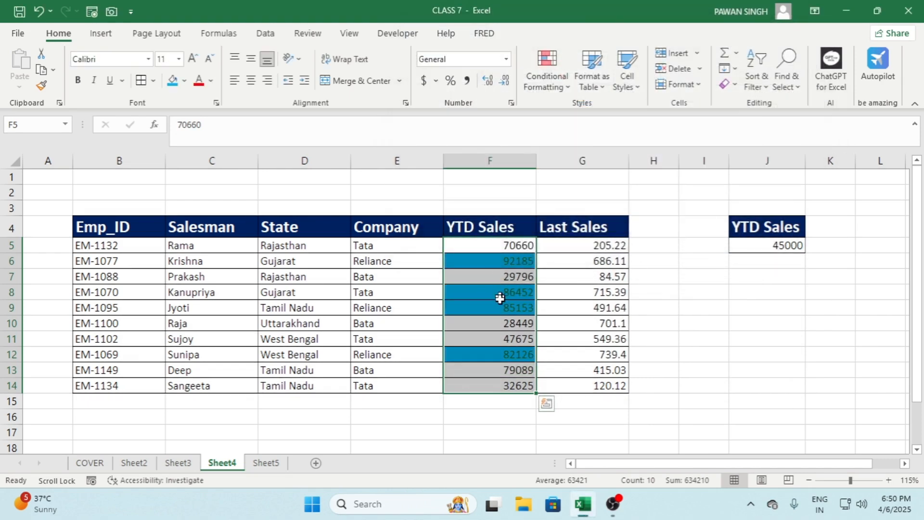
- Start a Bottom 10 Items rule for the YTD Sales values in F5:F14 and set its rank to 5
left_click_drag(505, 244, 521, 385)
left_click(567, 88)
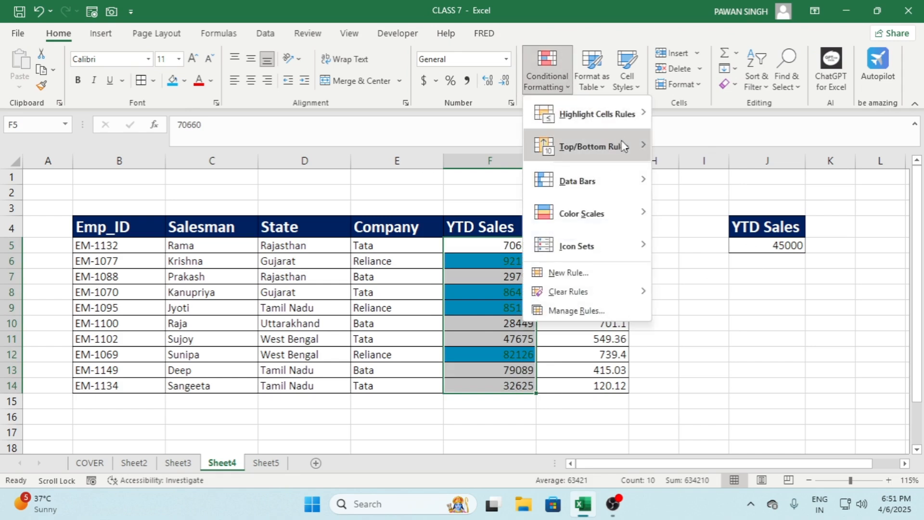
mouse_move(620, 145)
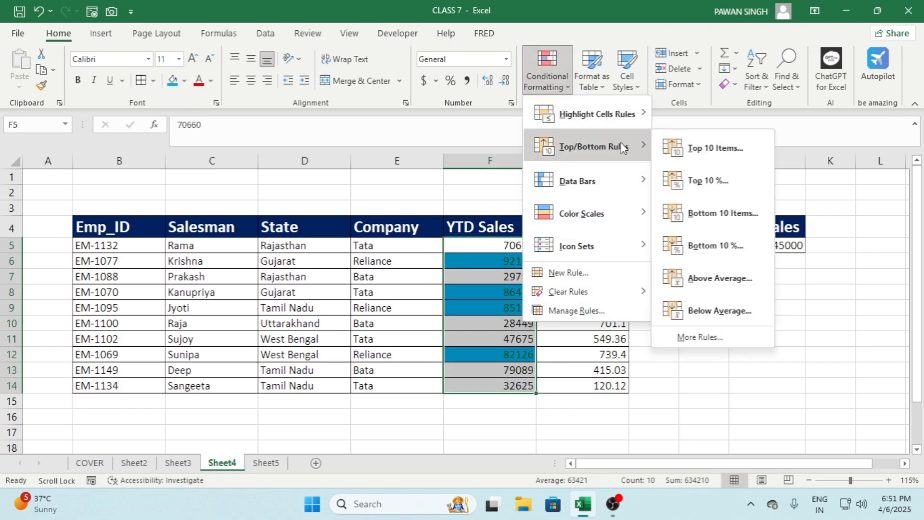
left_click(729, 221)
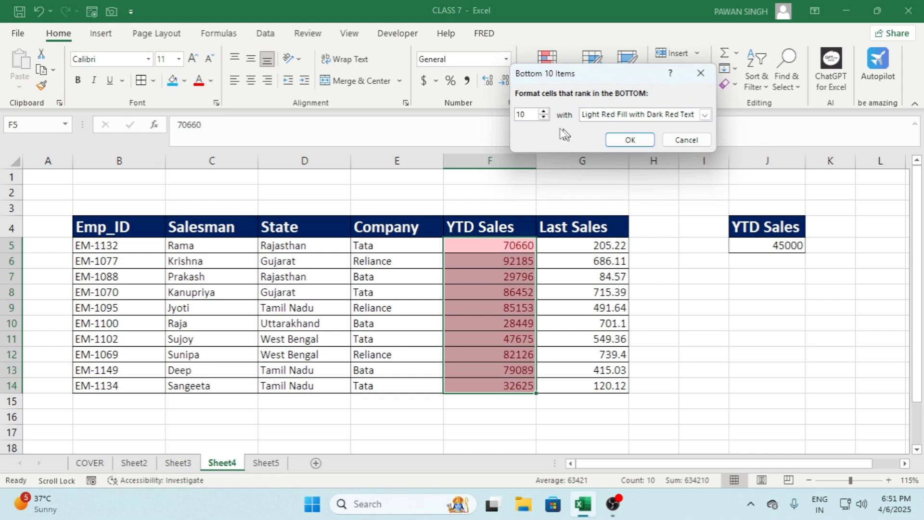
left_click(543, 118)
left_click(543, 118)
left_click(544, 117)
left_click(543, 118)
left_click(543, 117)
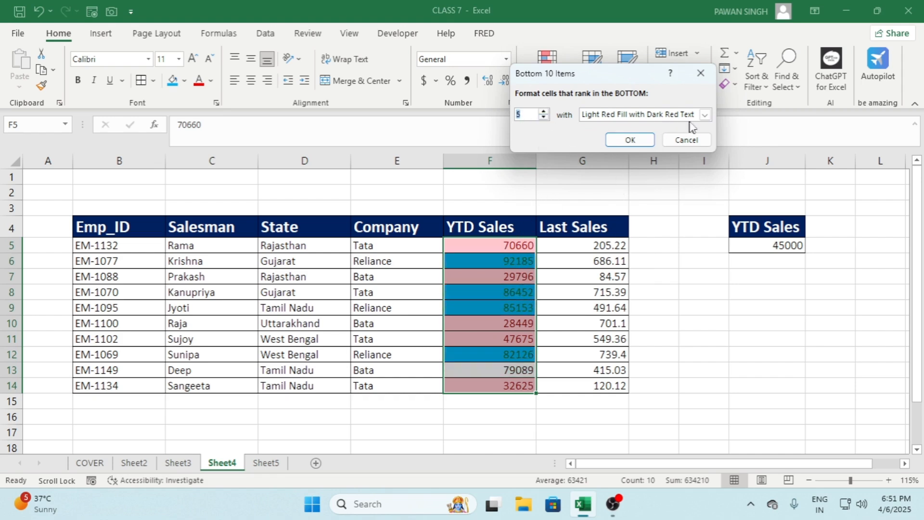
- Give the bottom-ranked rule a custom gold fill, reduce its rank to 4 and apply it
left_click(705, 114)
left_click(632, 181)
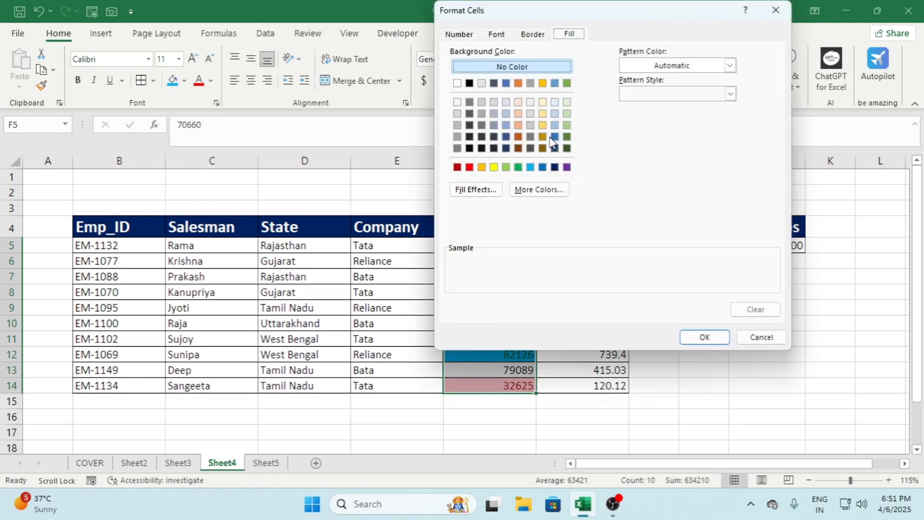
left_click(542, 125)
left_click(704, 337)
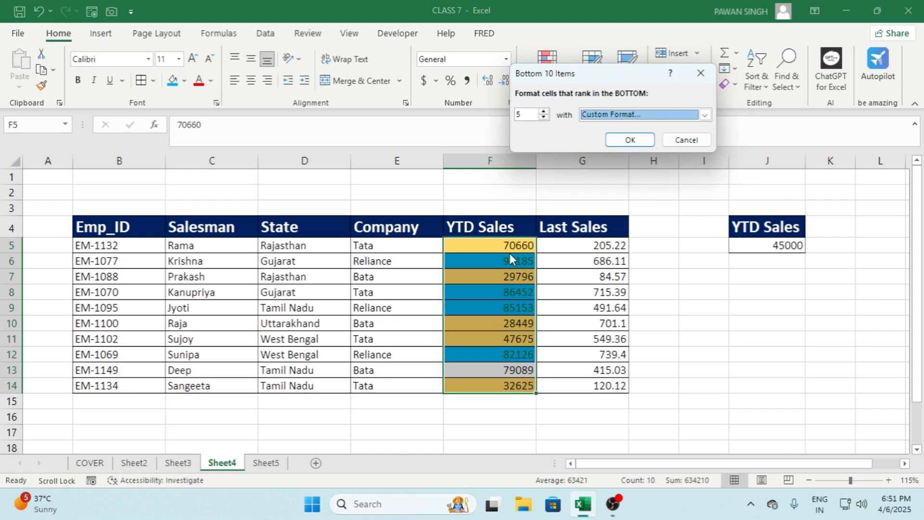
left_click(543, 118)
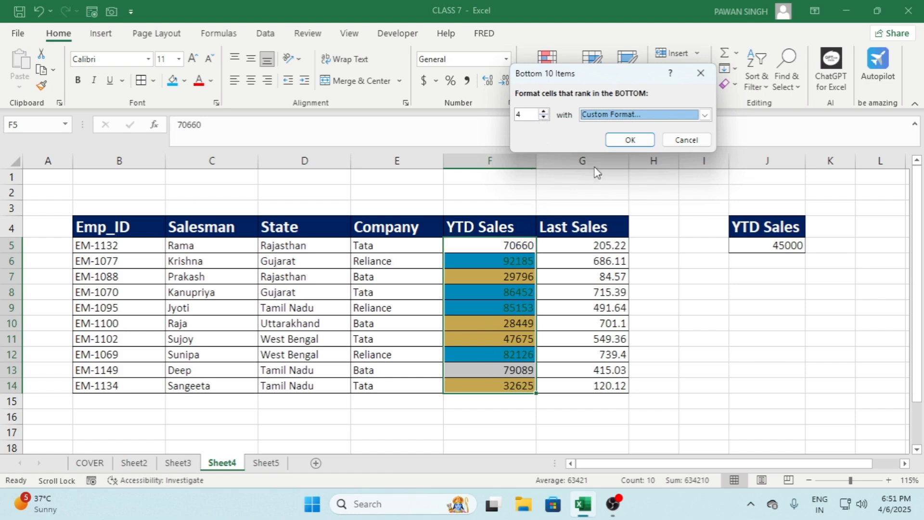
left_click(635, 140)
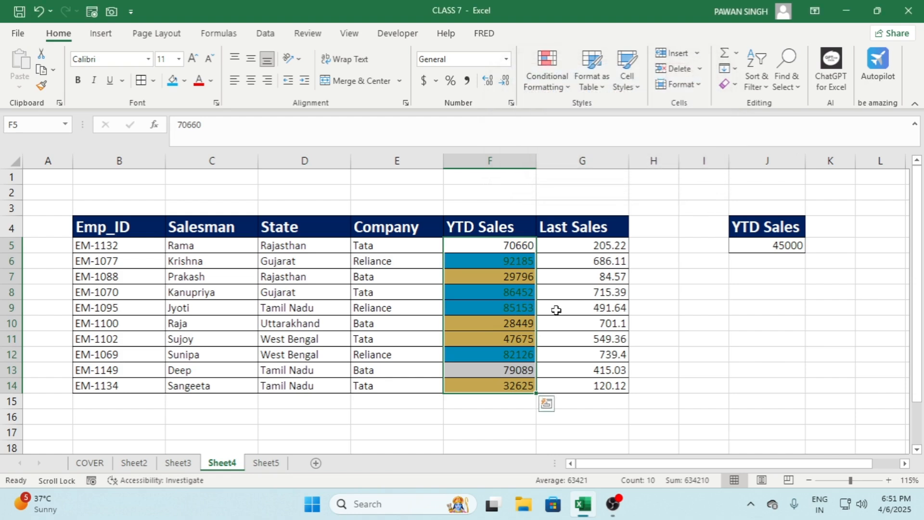
- Clear the conditional formatting rules from the YTD Sales values in F5:F14 and select the criterion cell J5
left_click(510, 290)
left_click_drag(505, 250, 505, 382)
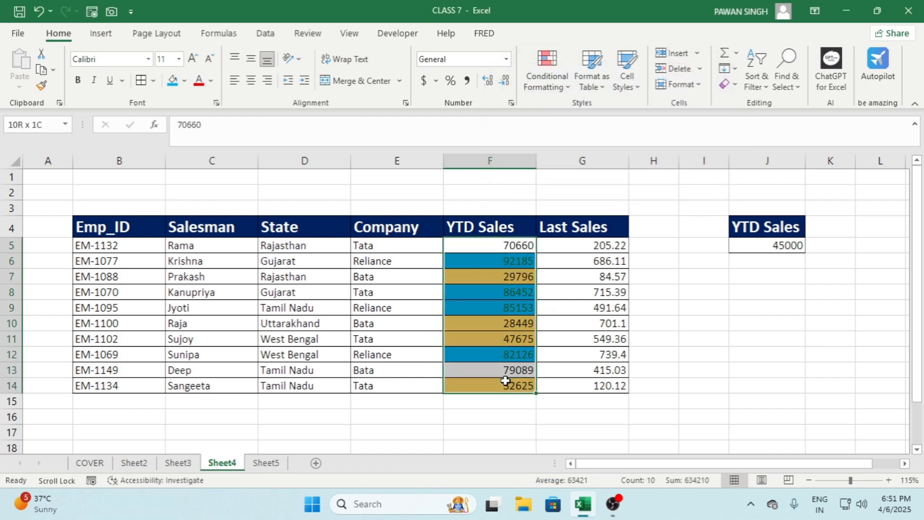
left_click(554, 87)
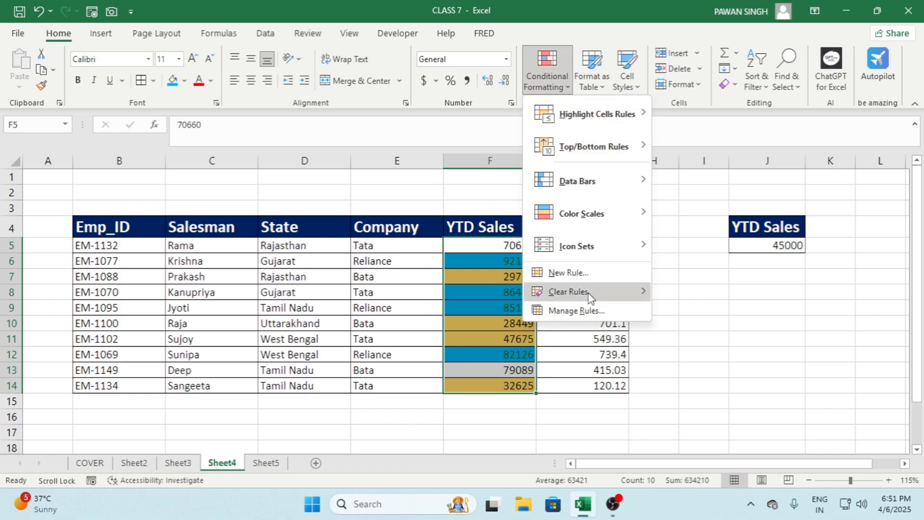
mouse_move(556, 292)
left_click(730, 294)
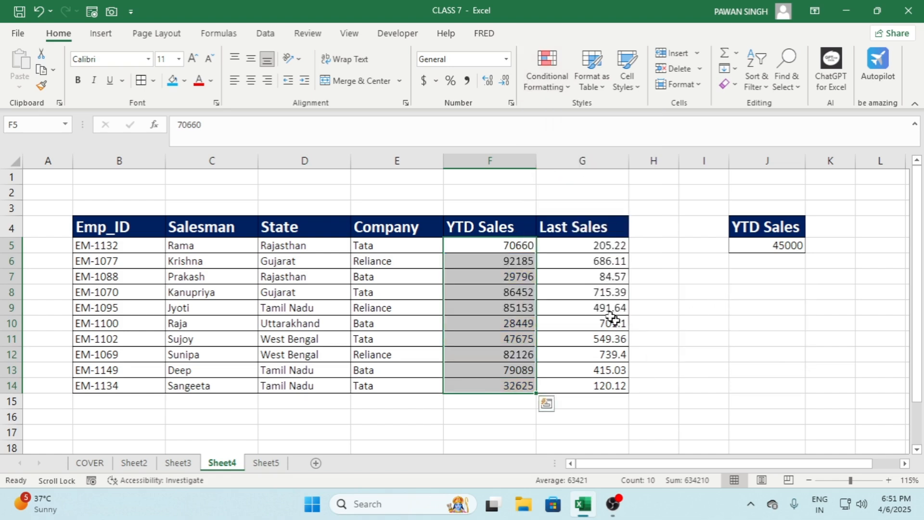
left_click(730, 293)
left_click(765, 247)
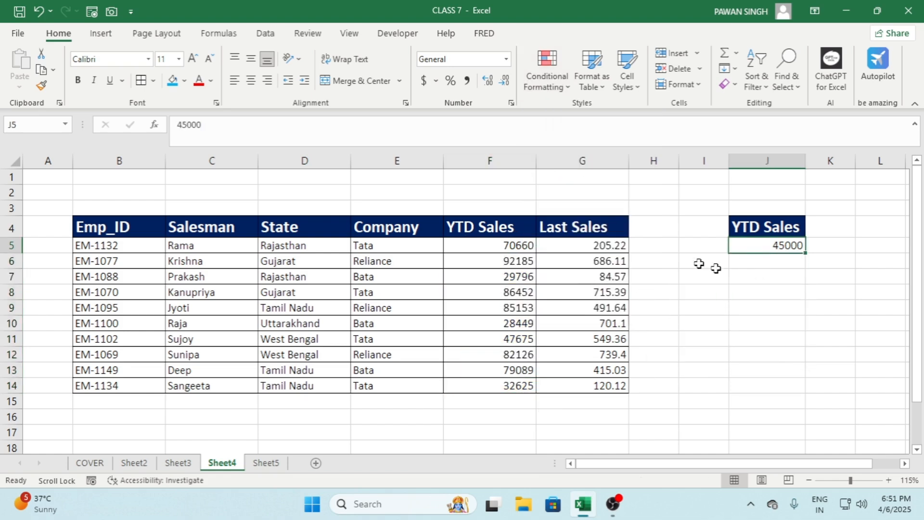
left_click_drag(91, 250, 584, 255)
left_click(620, 249)
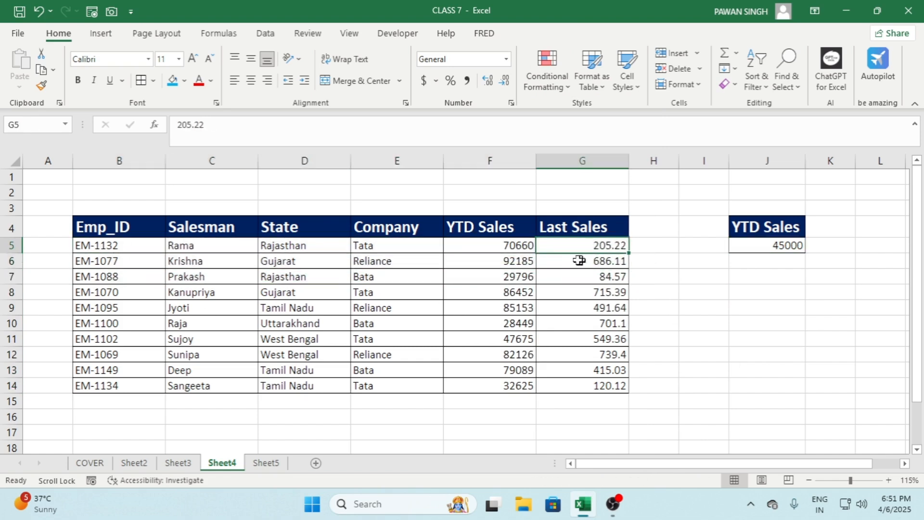
left_click(743, 247)
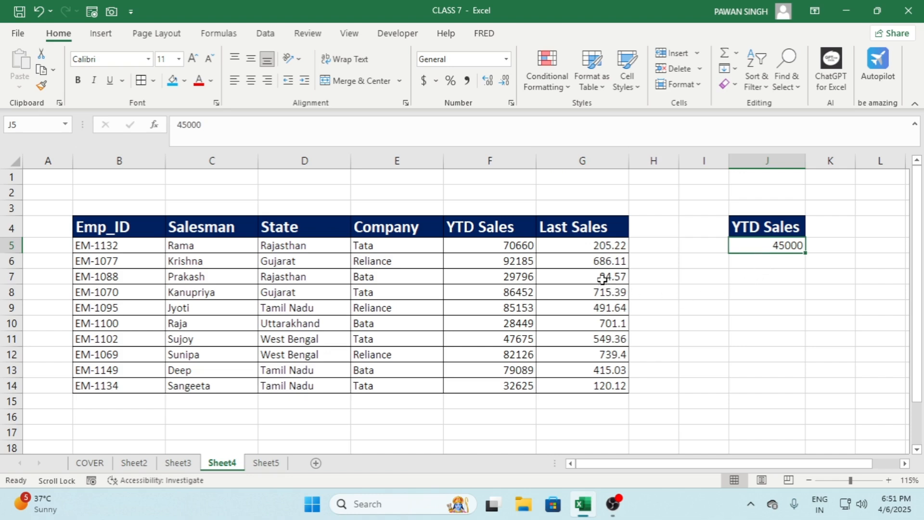
left_click(763, 278)
left_click(771, 247)
- Start a new conditional formatting rule for the records in B5:G14 that uses a formula to determine which cells to format
left_click_drag(114, 244, 620, 386)
left_click(547, 80)
mouse_move(595, 145)
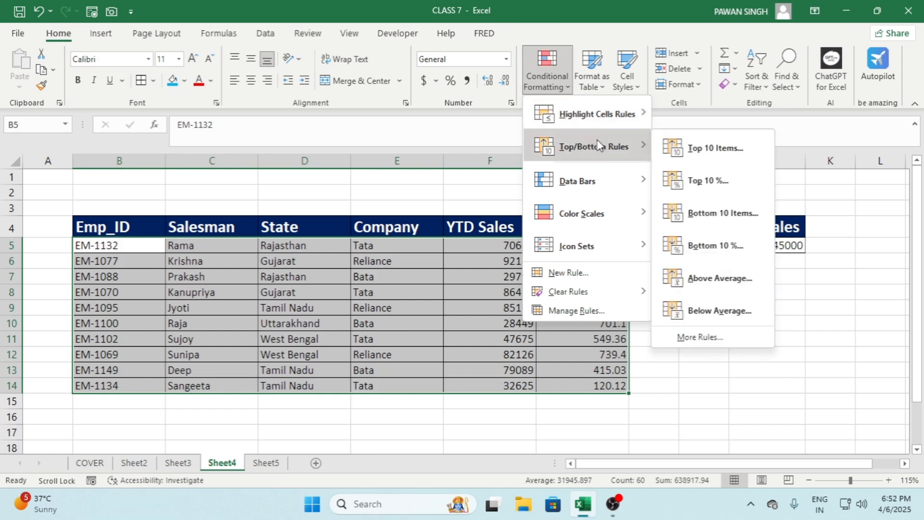
left_click(573, 272)
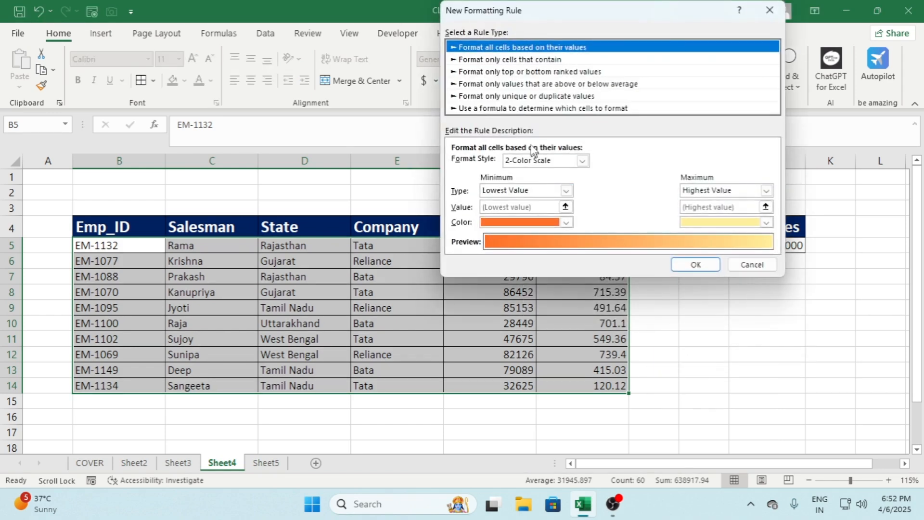
left_click(511, 108)
left_click_drag(585, 10, 711, 10)
left_click(598, 164)
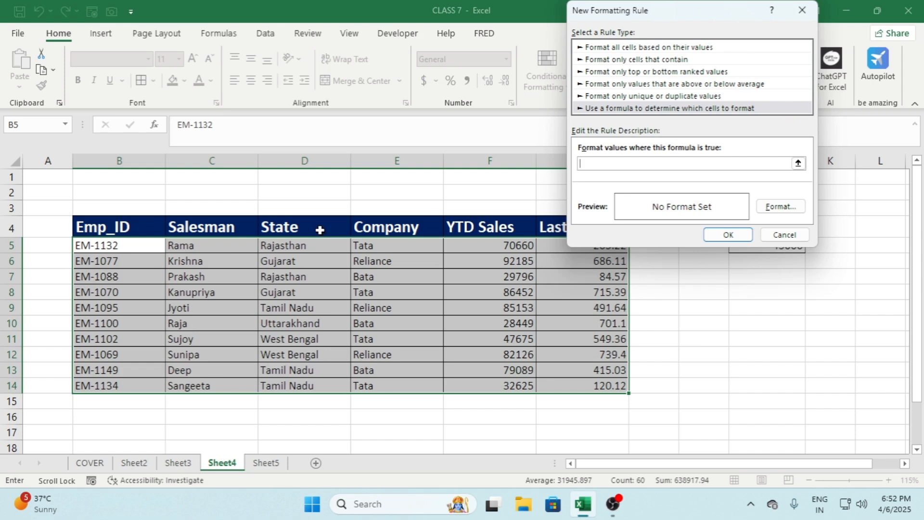
- Enter the rule formula =$F5>$J$5 to compare each record's YTD Sales with the criterion cell
left_click(125, 246)
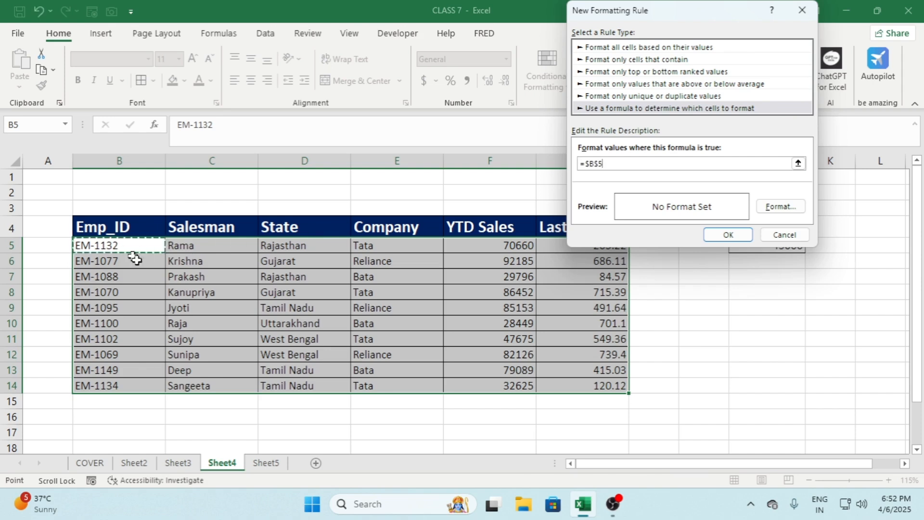
left_click(508, 246)
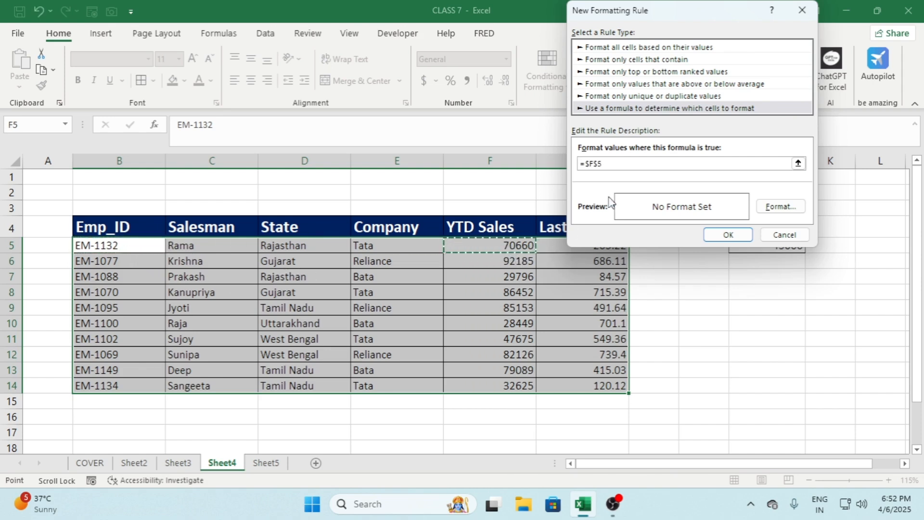
left_click(599, 164)
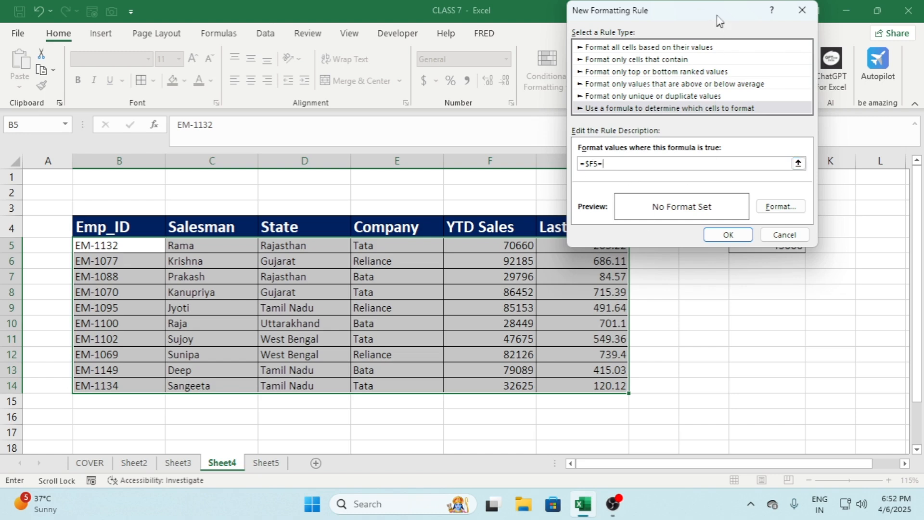
left_click_drag(718, 14, 479, 14)
left_click(789, 247)
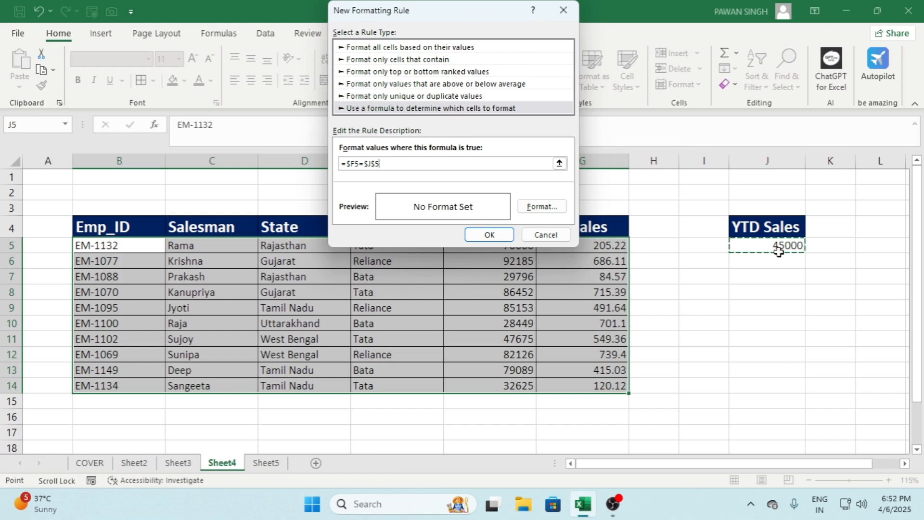
left_click(365, 164)
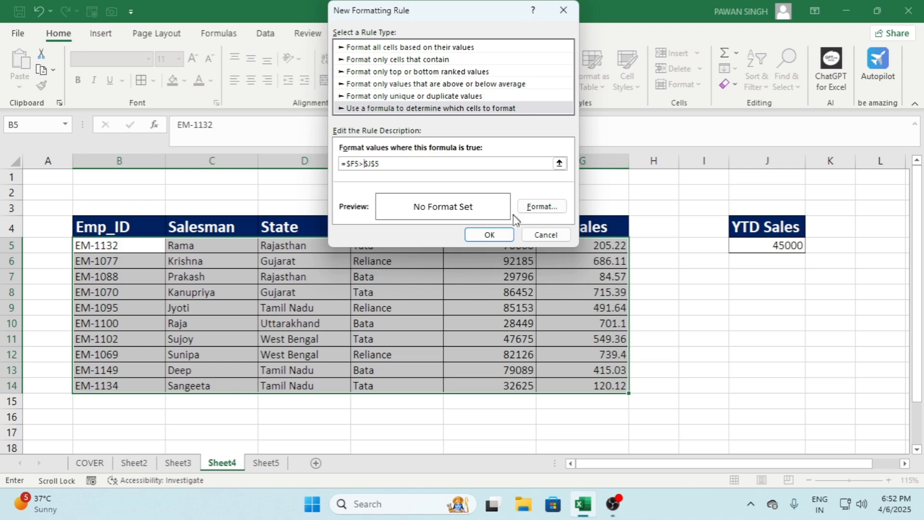
- Give the formula rule a light blue fill and apply it to the records
left_click(527, 206)
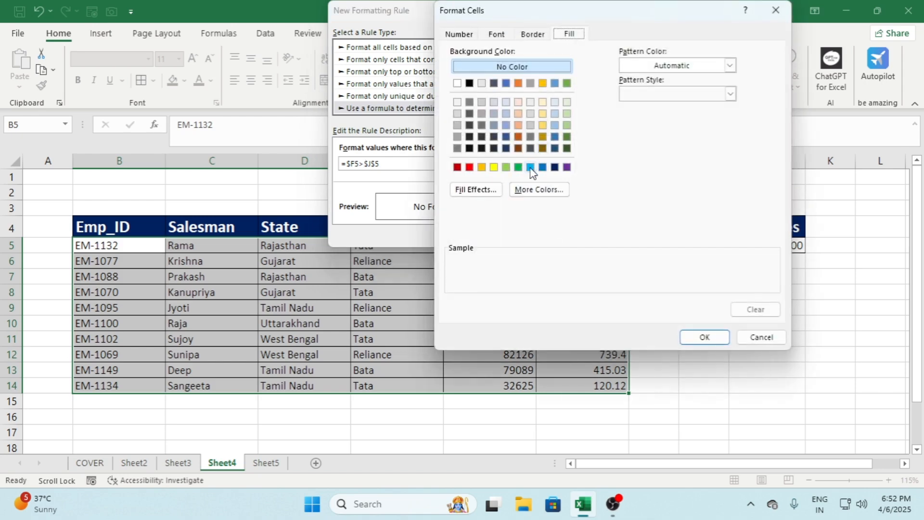
left_click(530, 167)
left_click(706, 337)
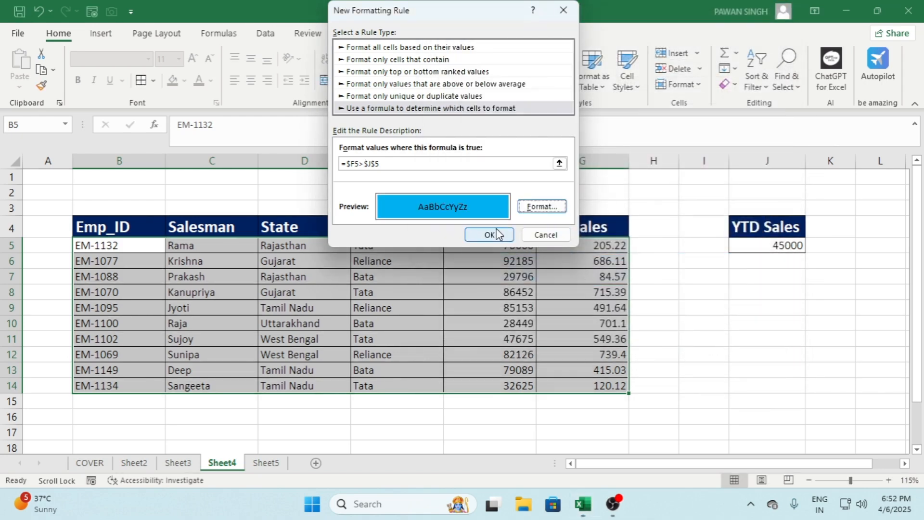
left_click(545, 235)
- Test the rule by setting the YTD Sales criterion in J5 to 50000 and then to 65000
left_click(774, 247)
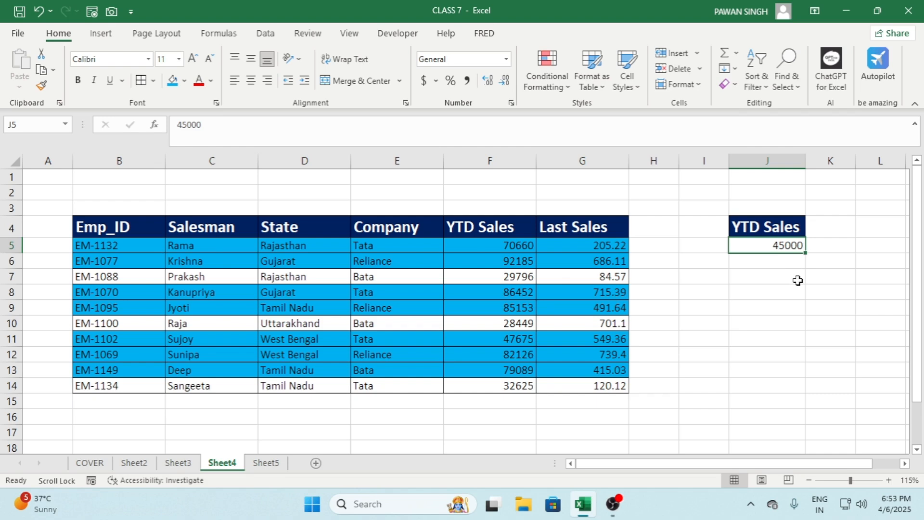
type("50000")
key("Return")
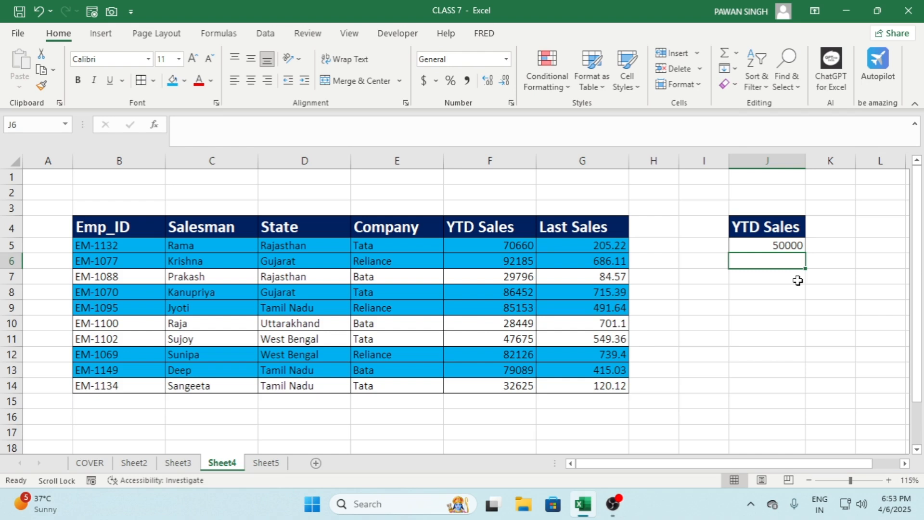
left_click(763, 244)
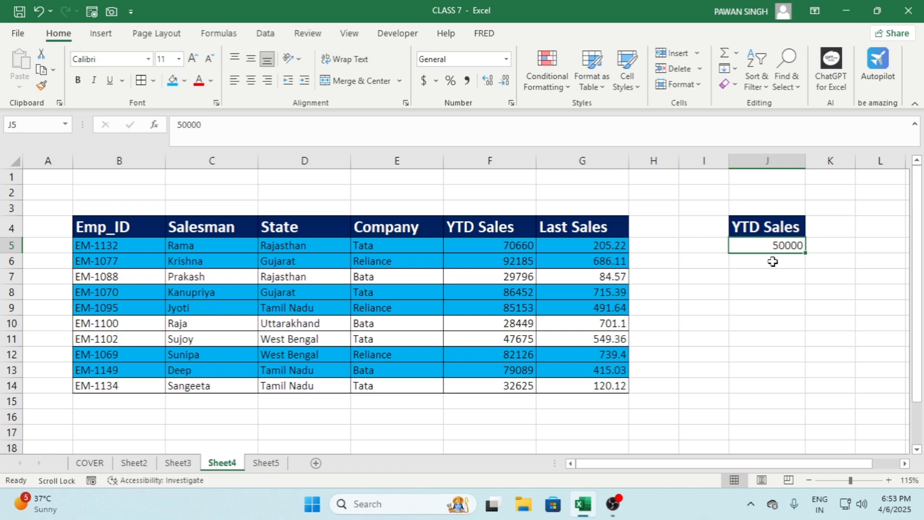
type("65000")
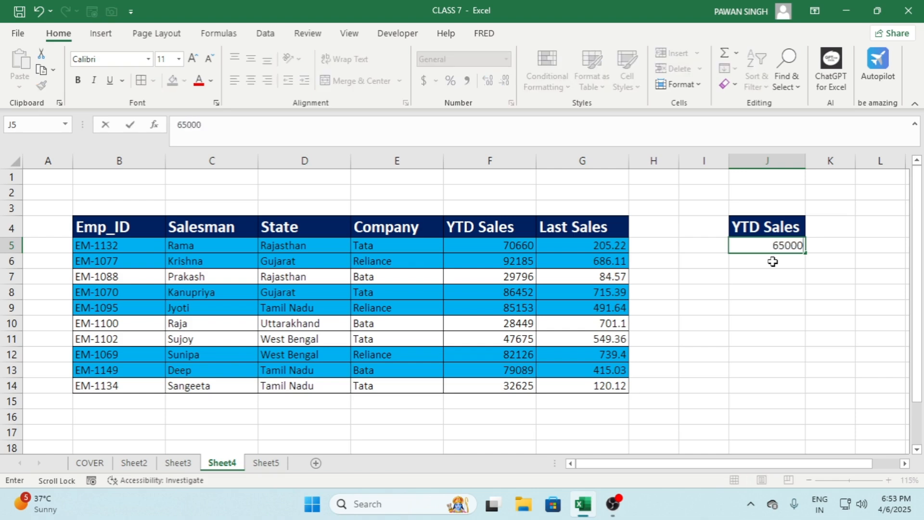
key("Return")
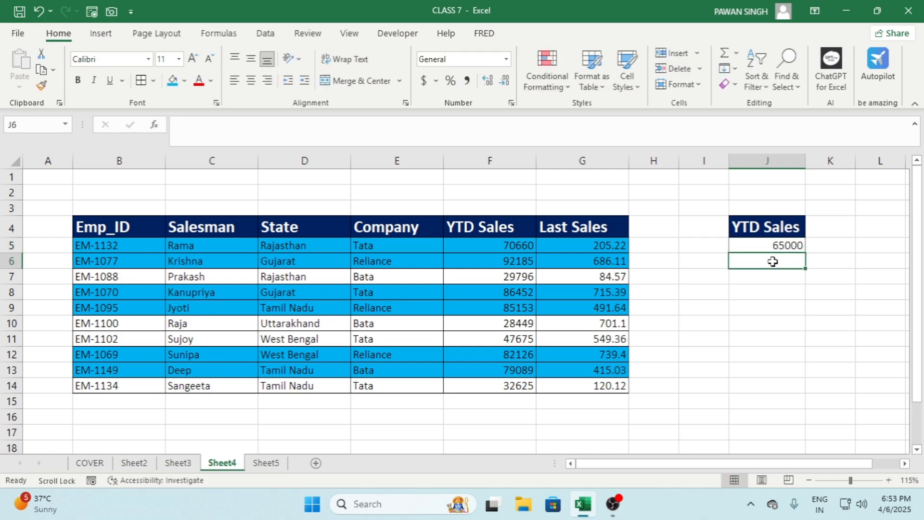
- Set the YTD Sales criterion in J5 to 45000
left_click(785, 248)
type("4")
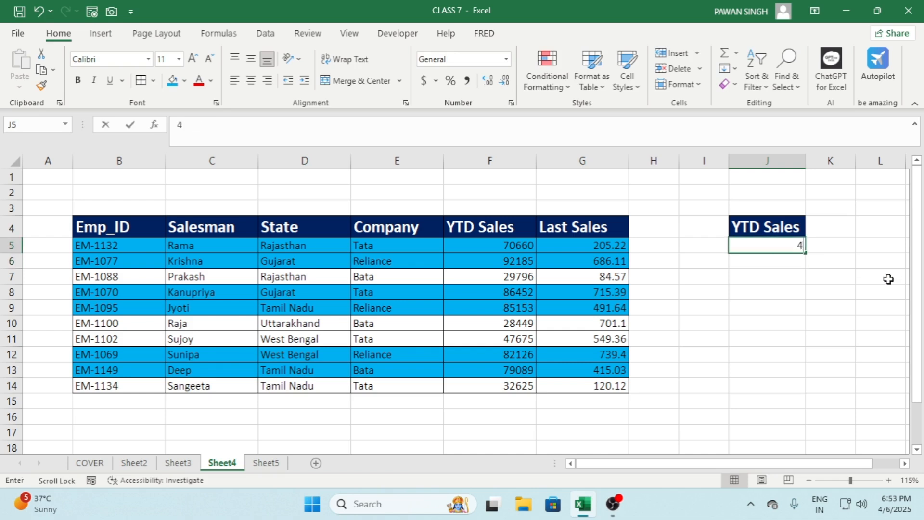
type("5000")
key("Return")
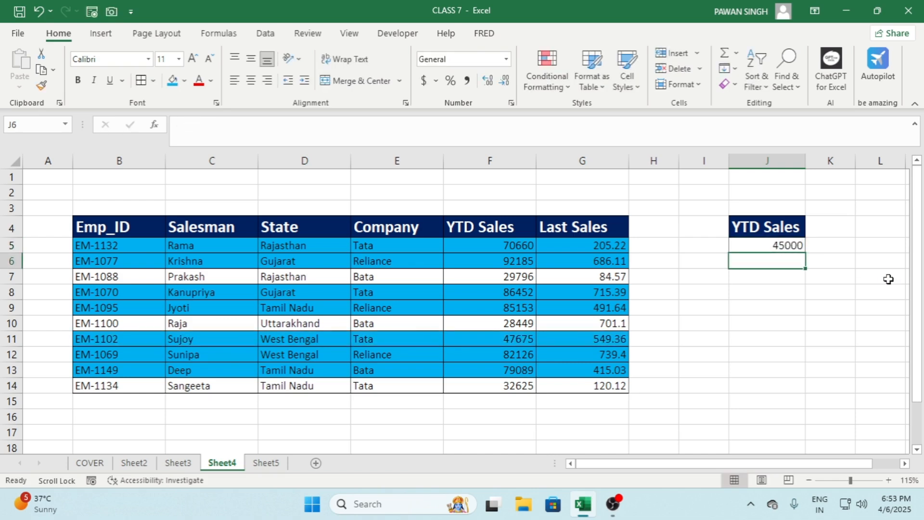
left_click(410, 341)
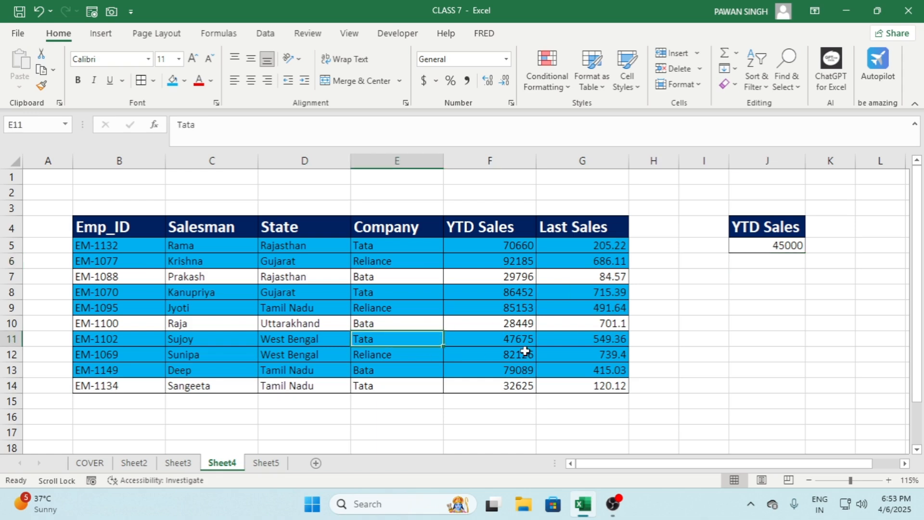
left_click(515, 340)
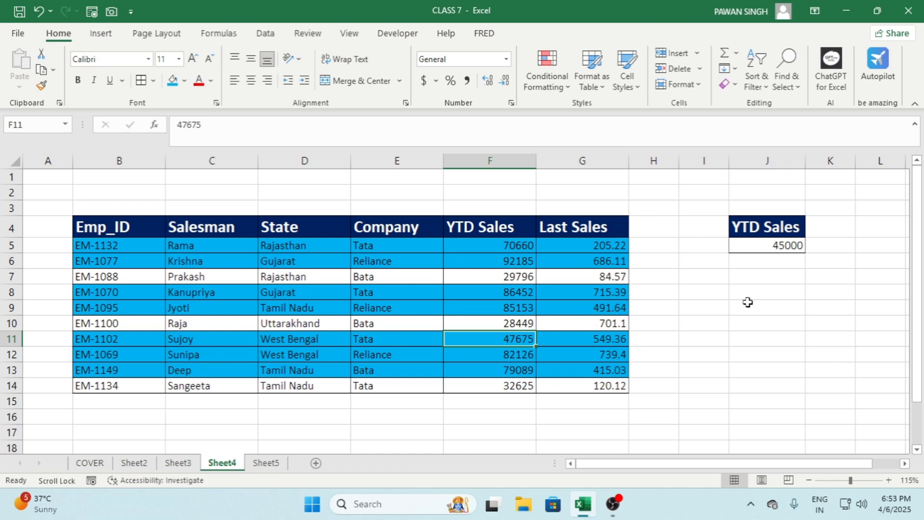
left_click(547, 82)
mouse_move(613, 124)
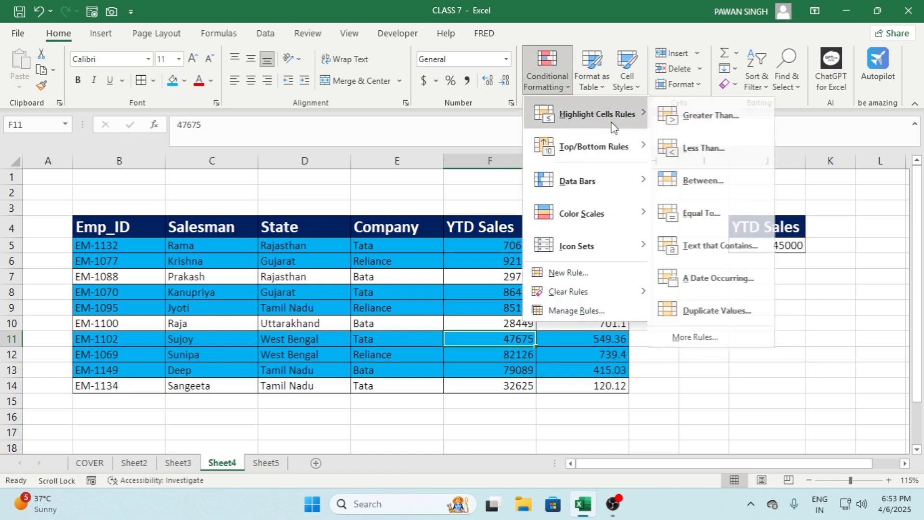
left_click(804, 361)
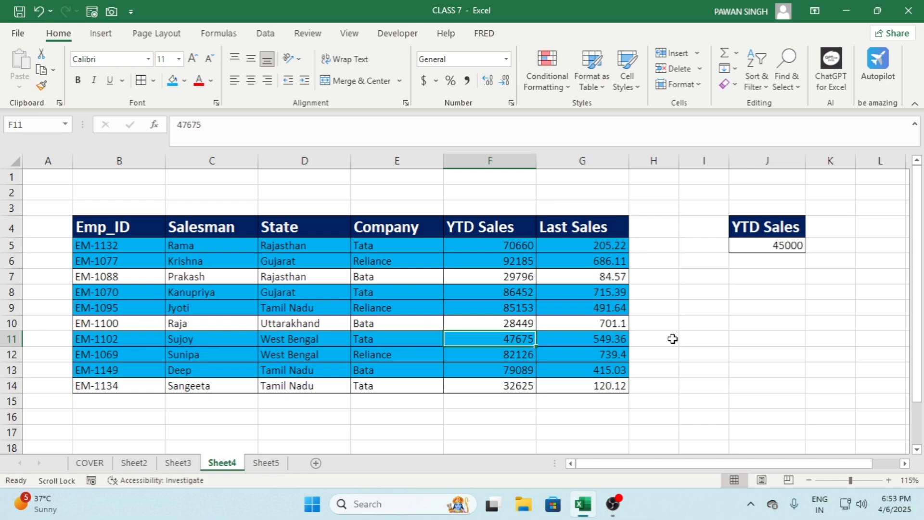
- Open Sheet5 to view the topic announced for the next class
left_click(265, 464)
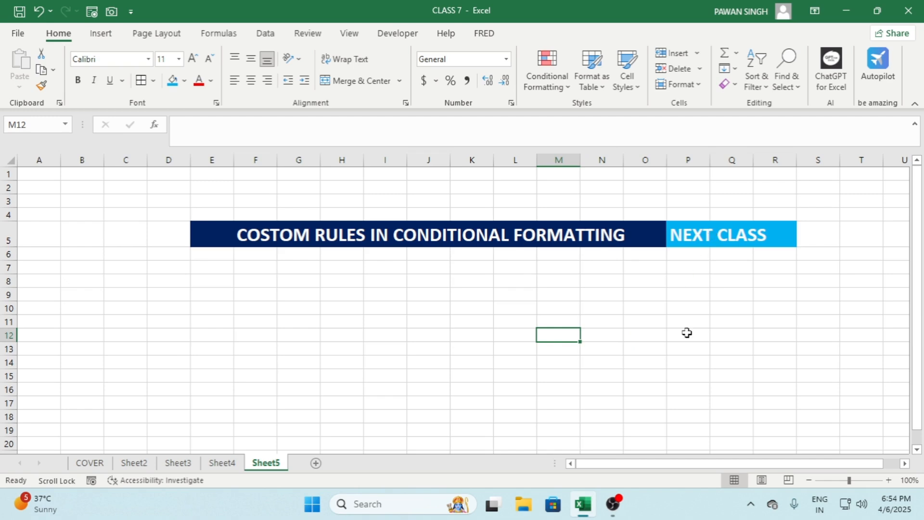
left_click(612, 504)
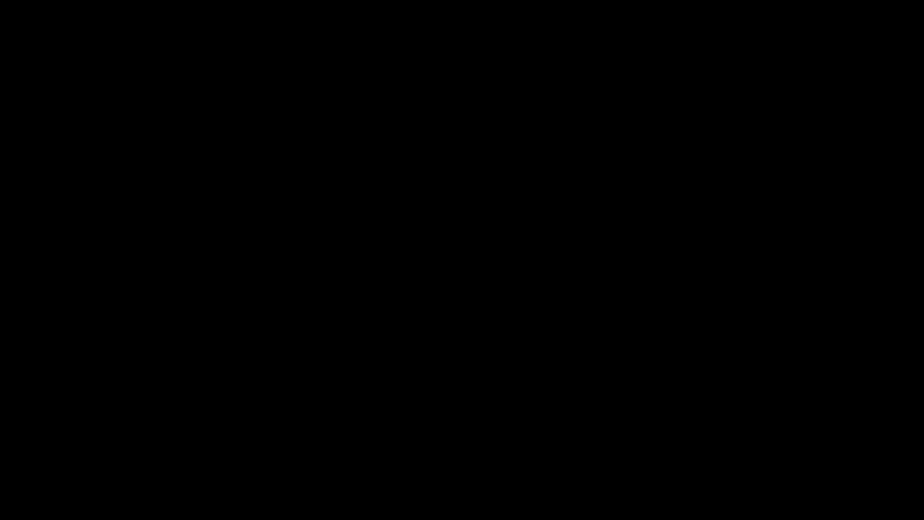